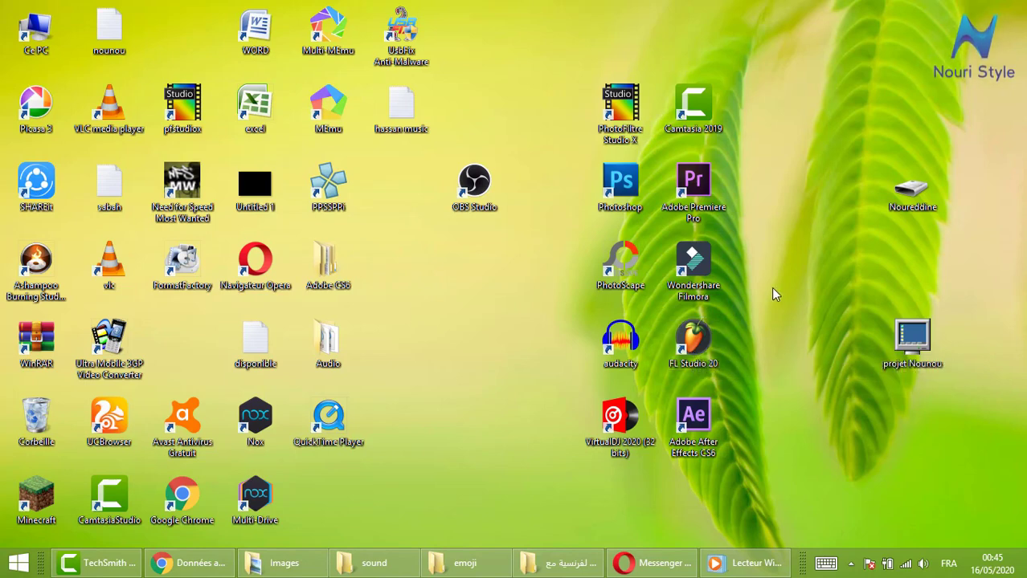
Step: Open FL Studio and arm song-mode recording of audio into the playlist as an audio clip
double_click(703, 344)
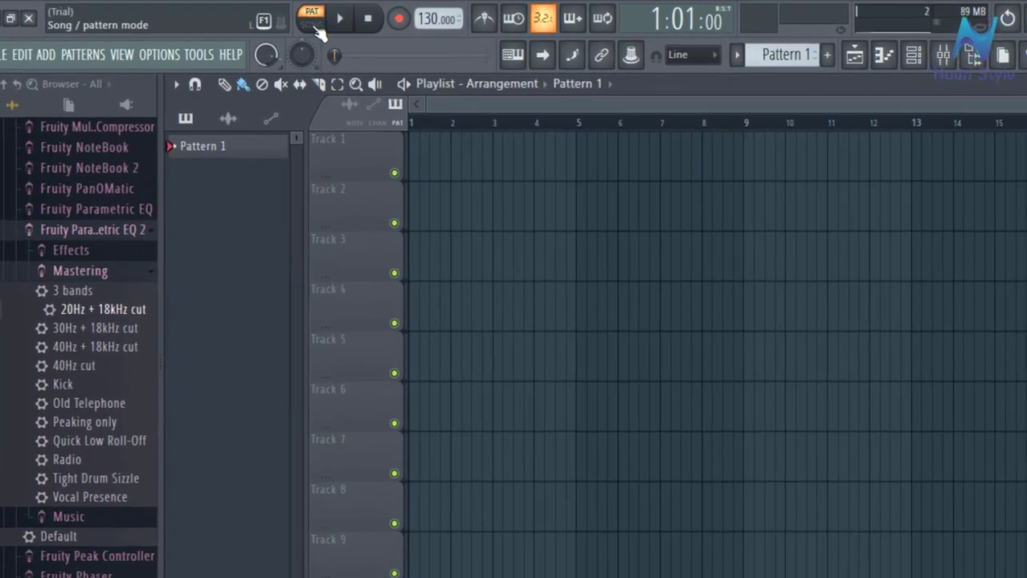
left_click(286, 20)
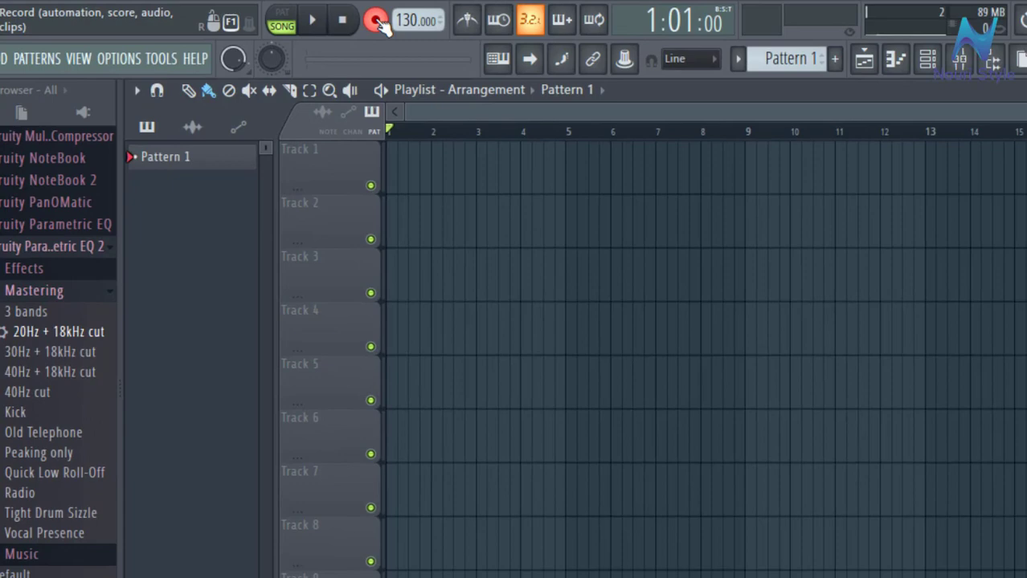
left_click(376, 20)
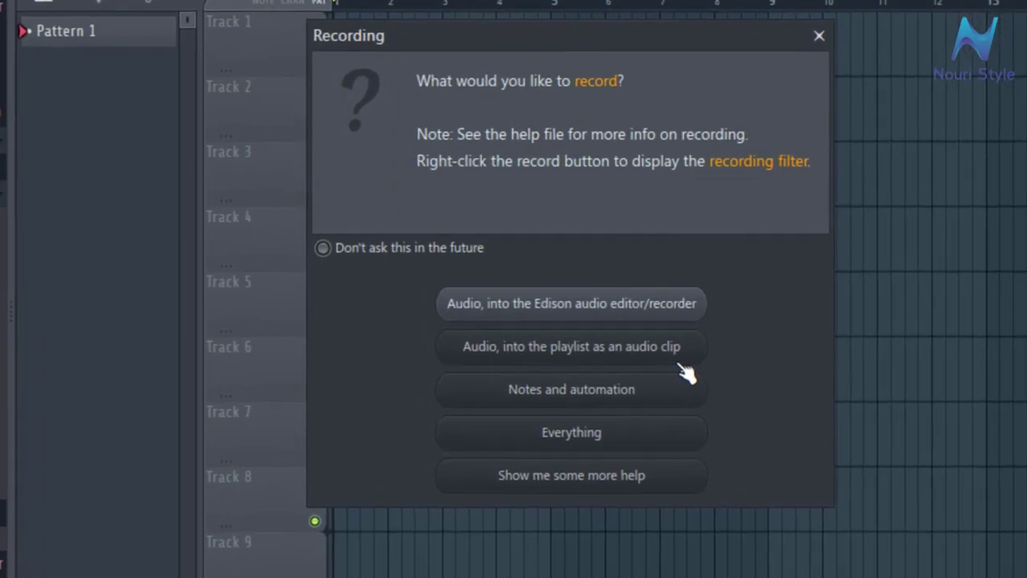
left_click(658, 358)
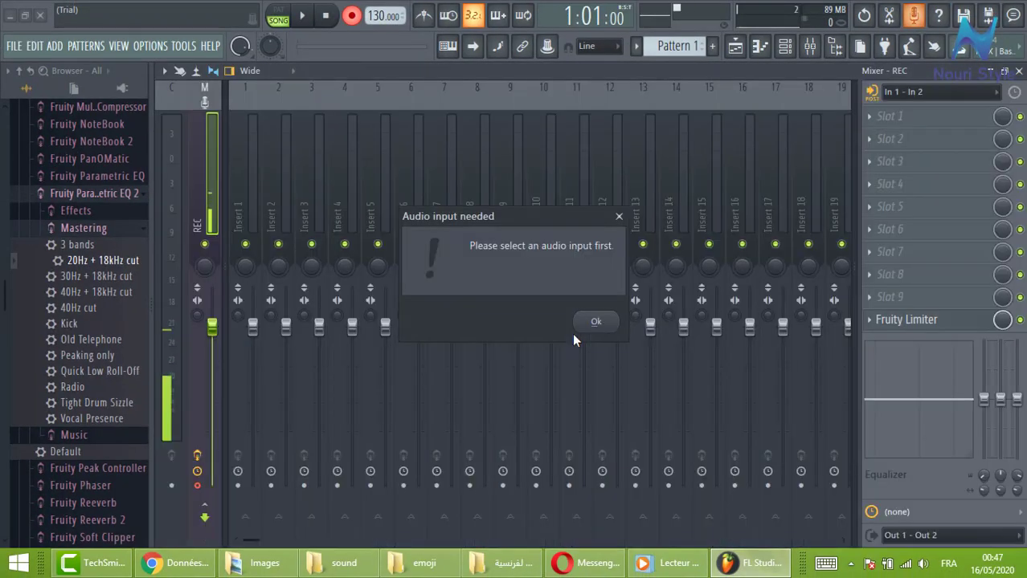
Step: Select the stereo input In 1 - In 2 for the mixer's REC track and record a voice take into the playlist
left_click(591, 323)
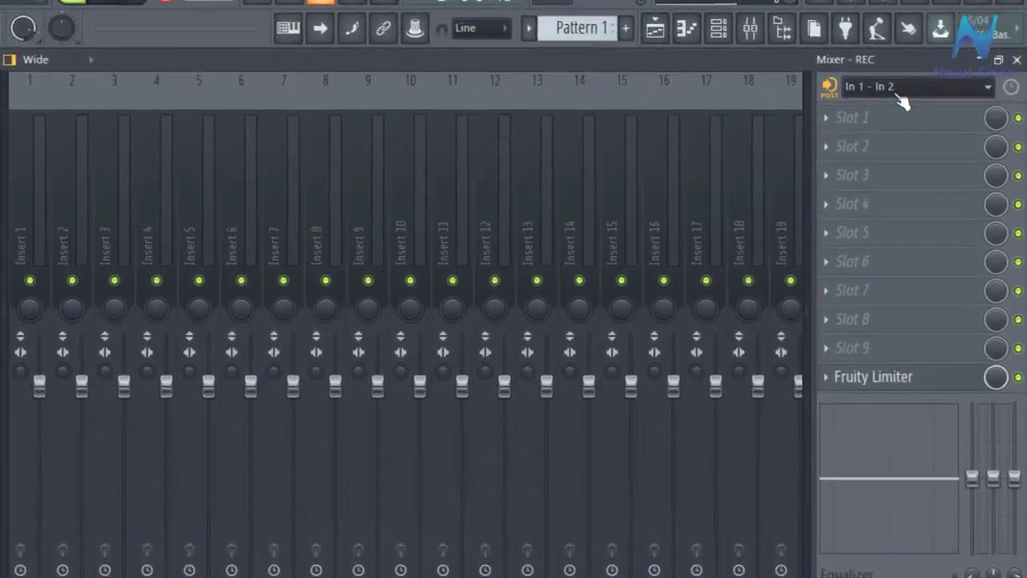
left_click(899, 90)
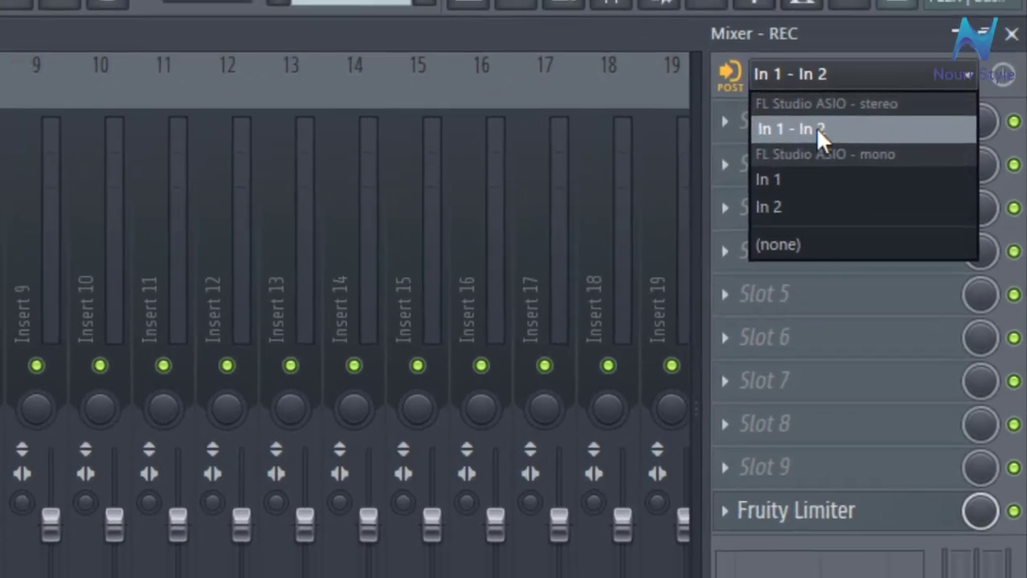
left_click(793, 130)
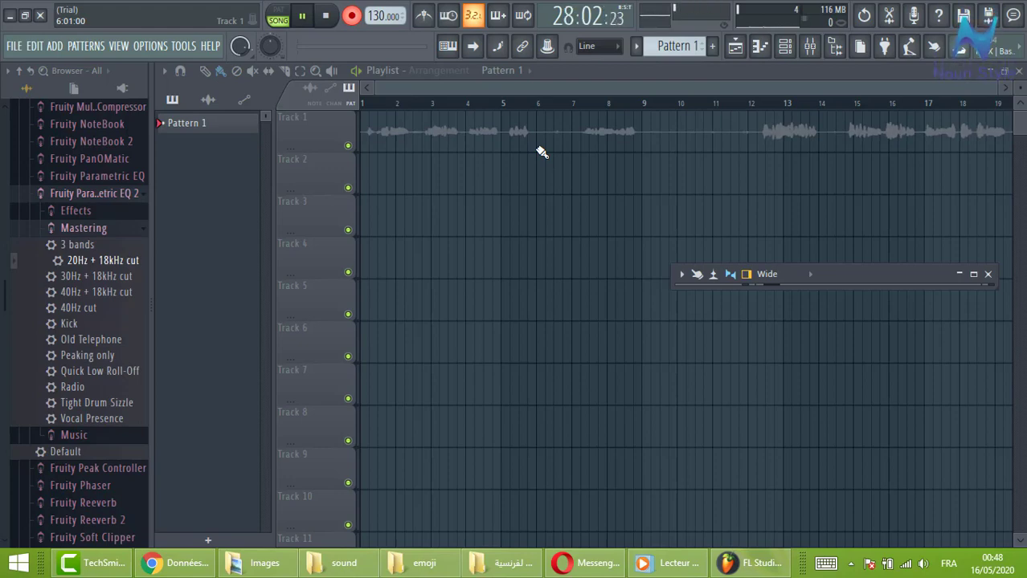
left_click_drag(456, 88, 976, 90)
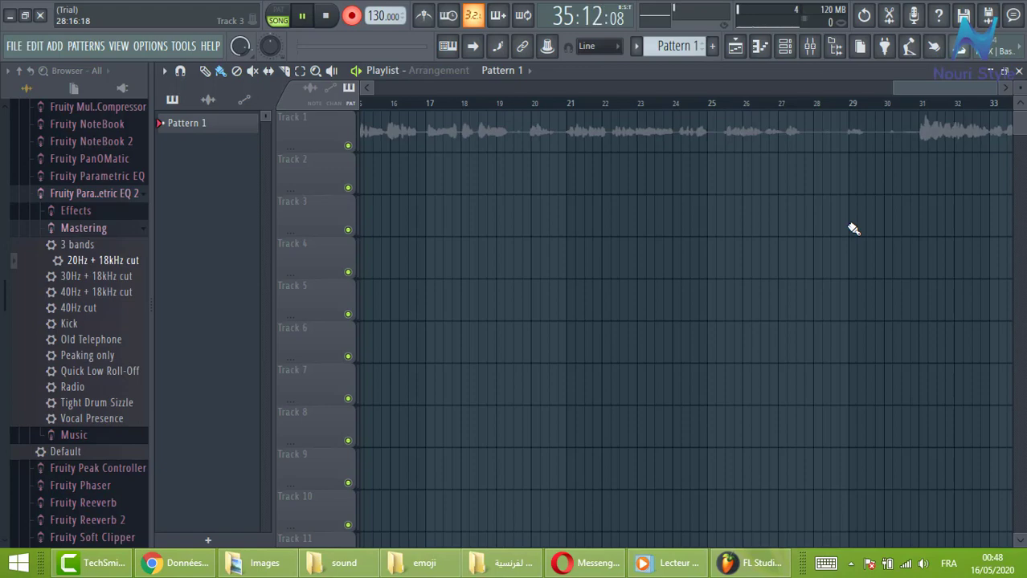
left_click(324, 16)
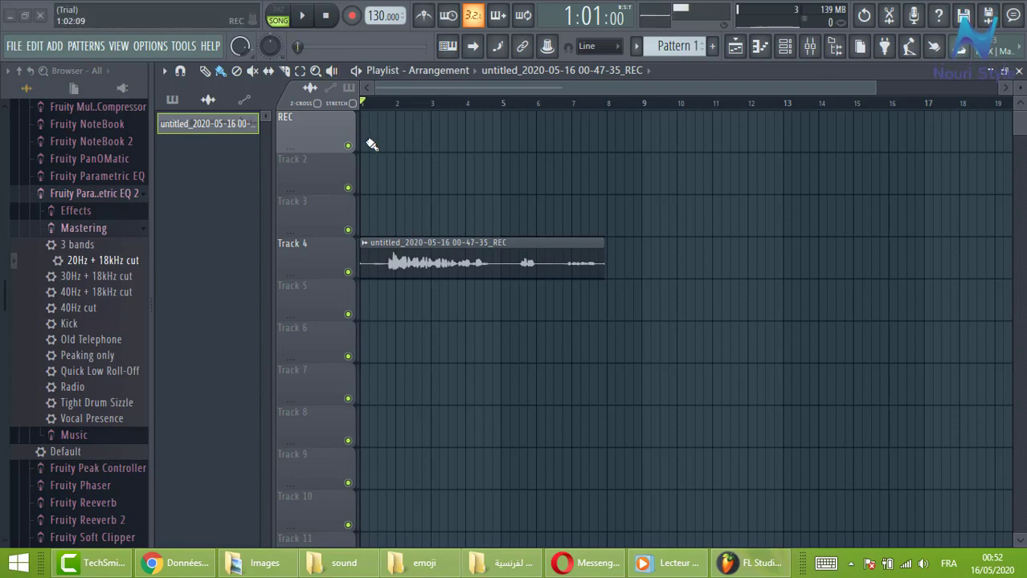
Step: Open the recorded voice clip on Track 4 in the Edison audio editor
double_click(408, 259)
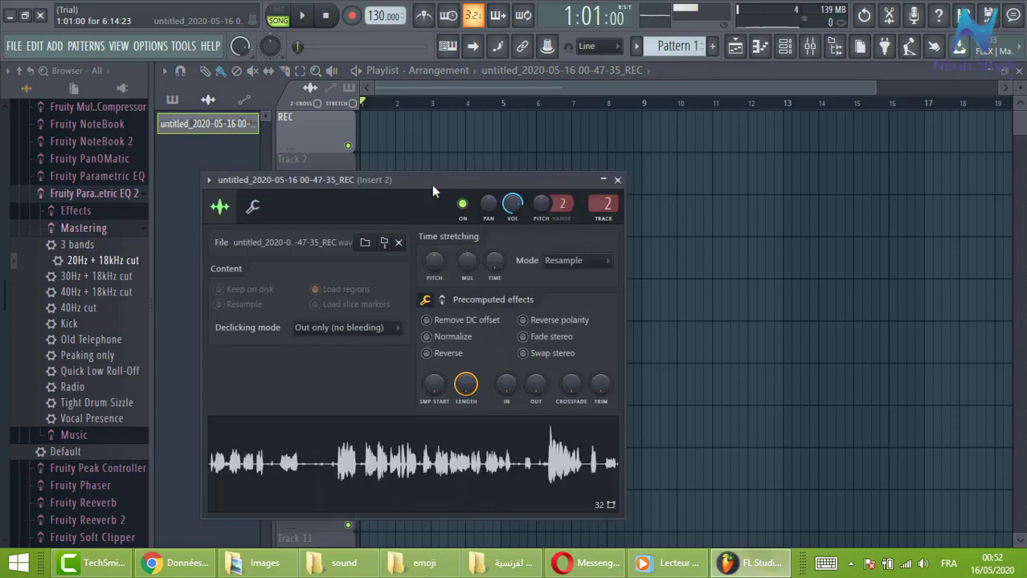
left_click_drag(434, 181, 543, 114)
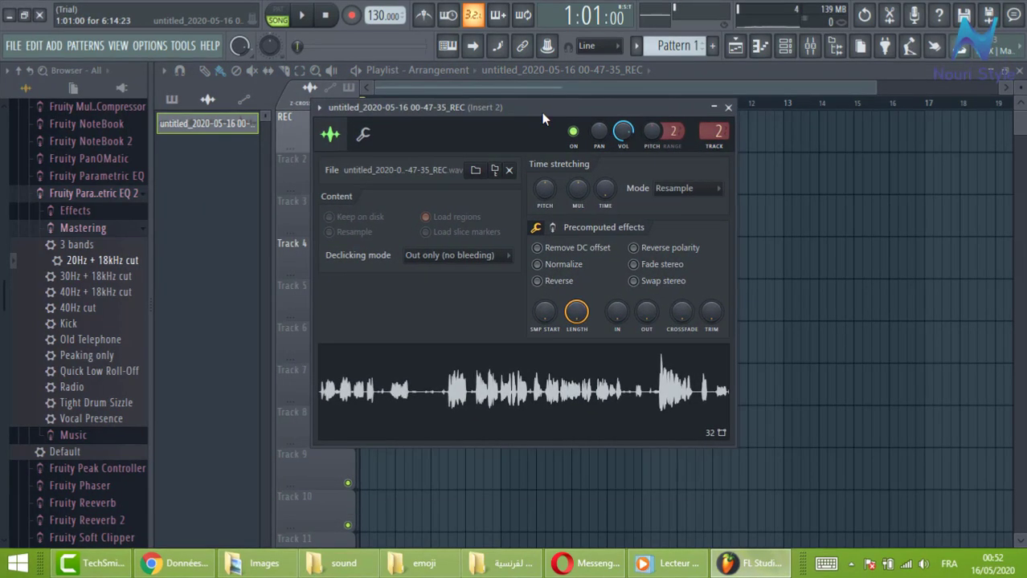
right_click(513, 394)
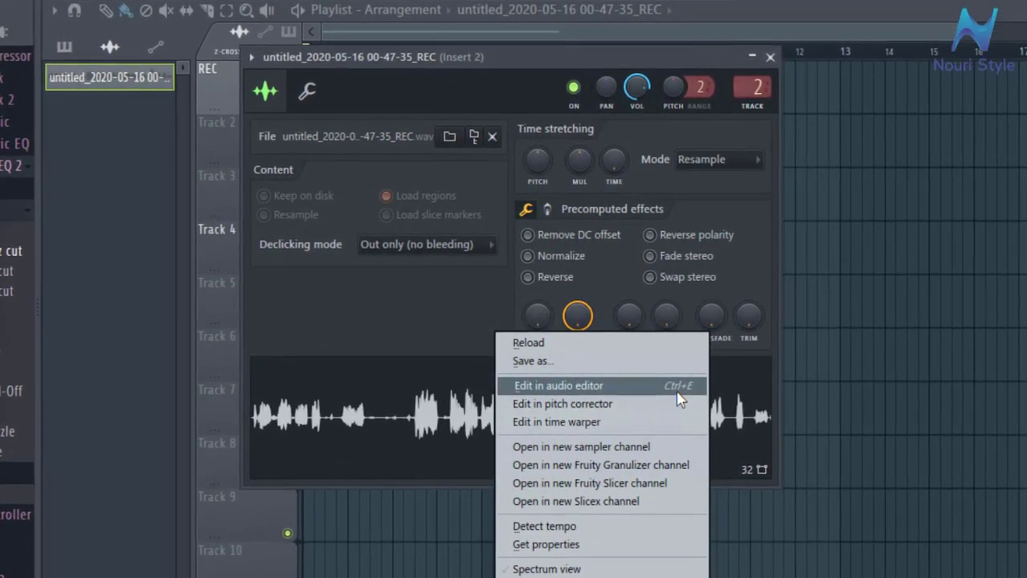
left_click(676, 388)
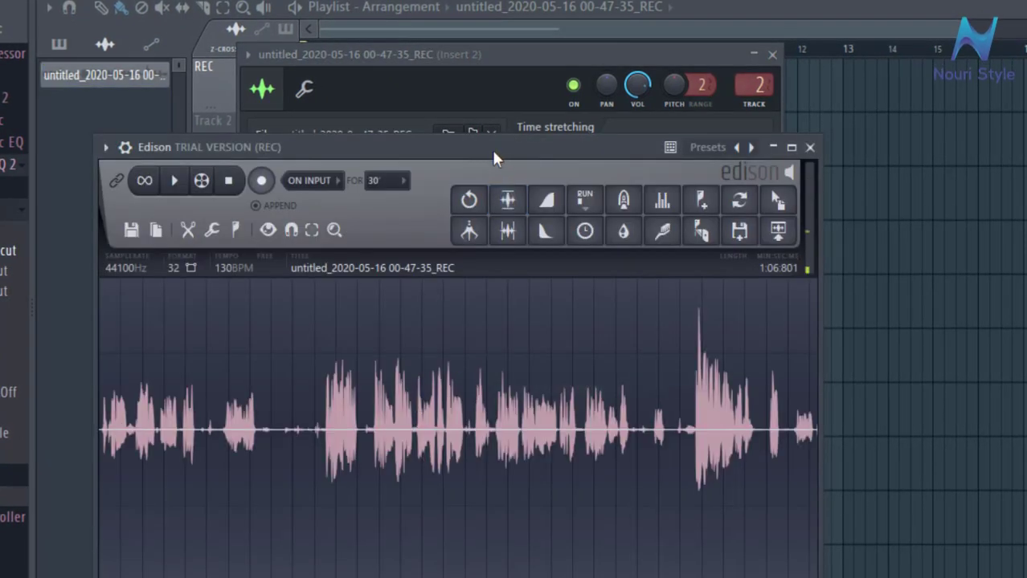
left_click_drag(491, 147, 640, 84)
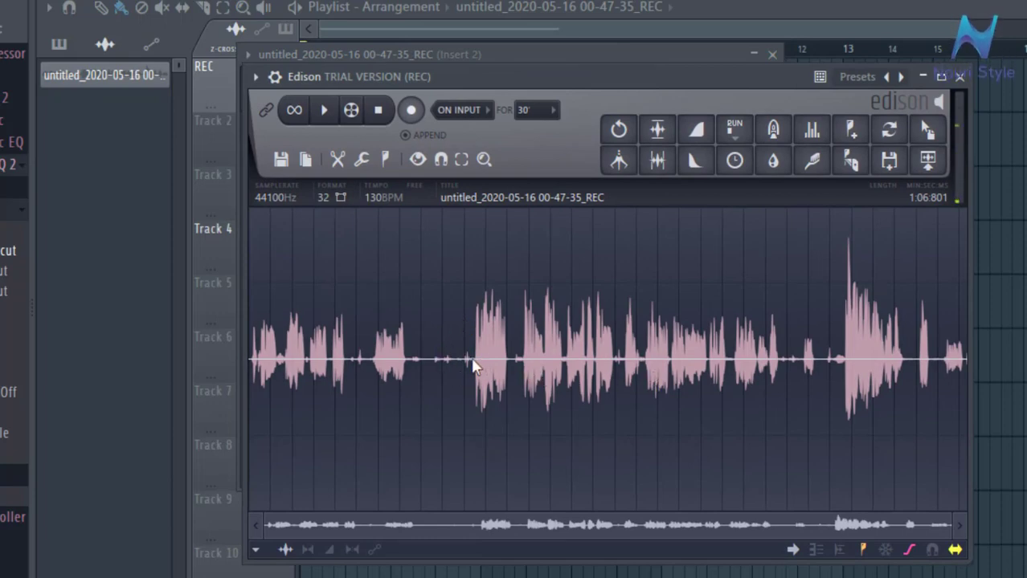
Step: Select the quiet passage from about 14.994 to 20.651 seconds and acquire its noise profile with the Clean up (denoise) tool
mouse_move(468, 363)
left_mouse_down()
mouse_move(423, 369)
mouse_move(465, 368)
left_mouse_up()
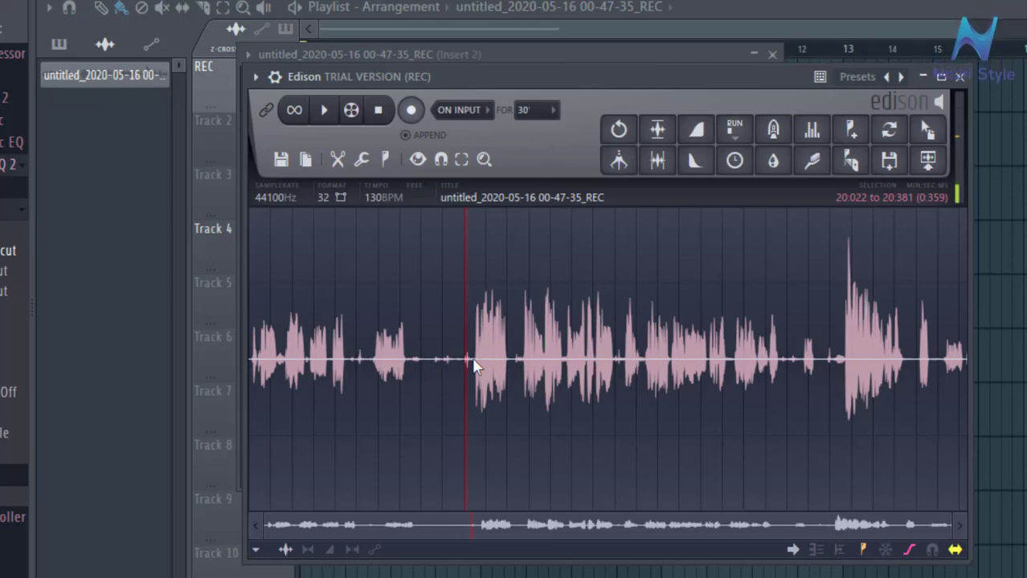
left_click_drag(467, 361, 447, 362)
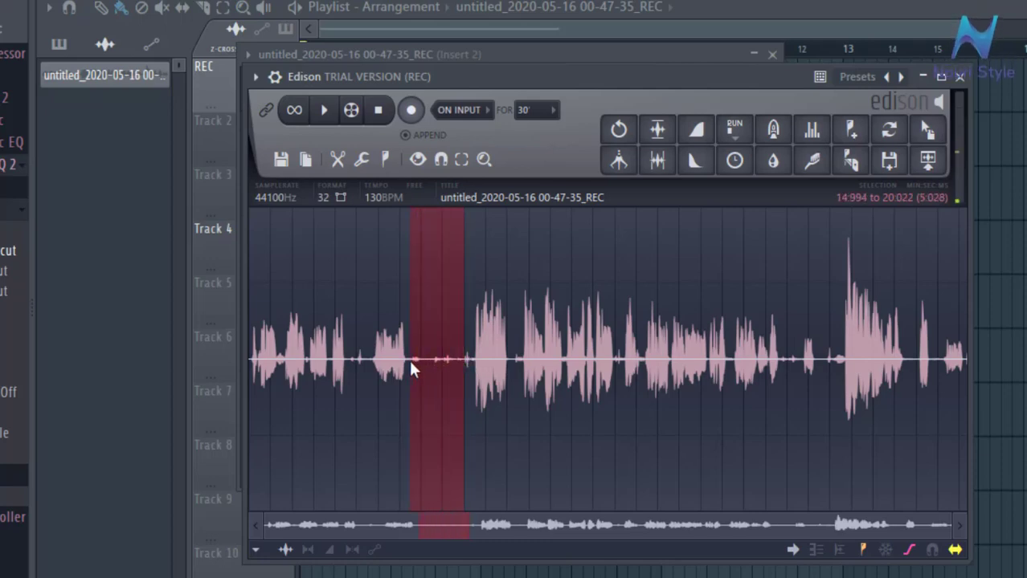
left_click_drag(465, 363, 433, 385)
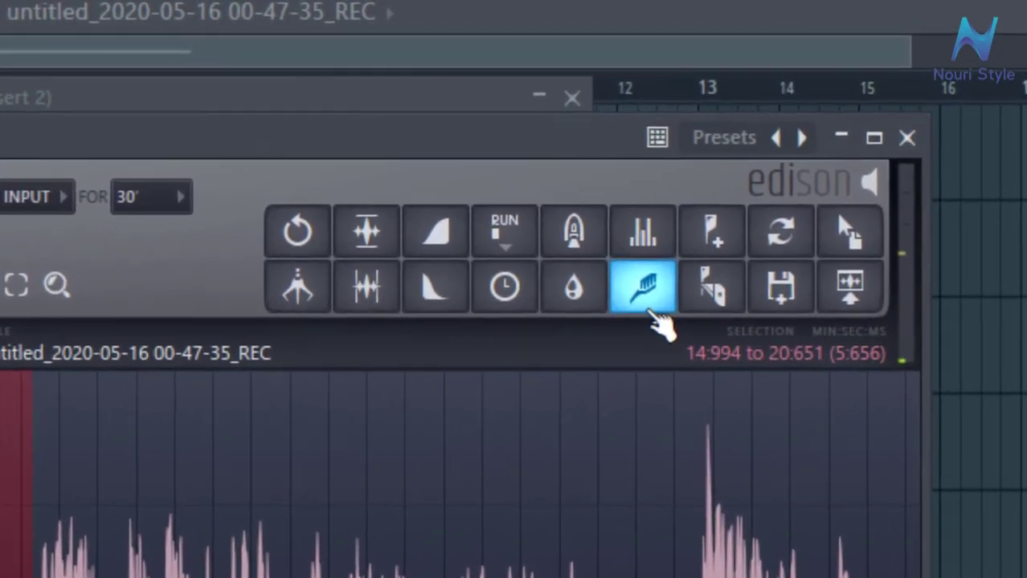
left_click(643, 312)
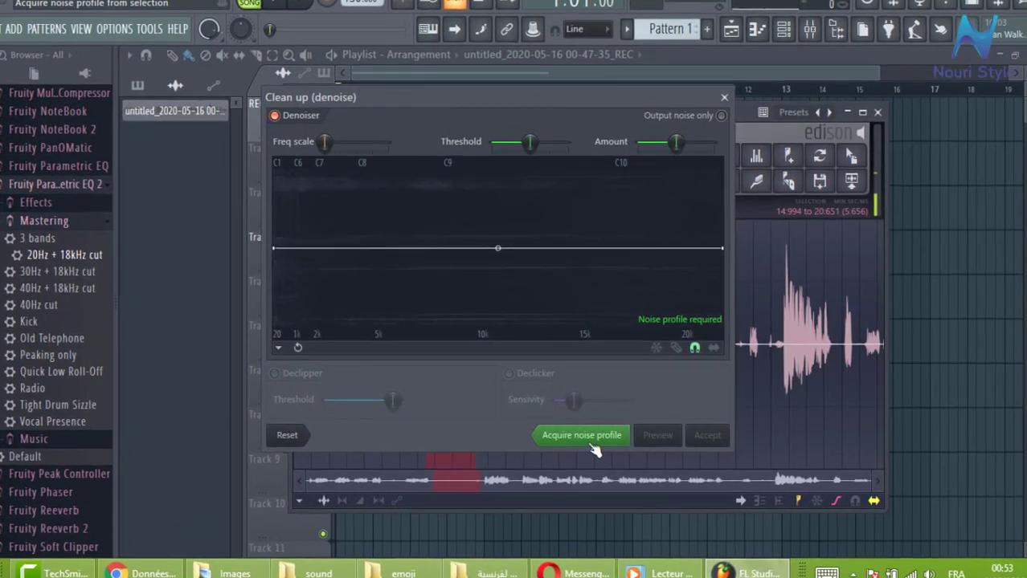
left_click(597, 438)
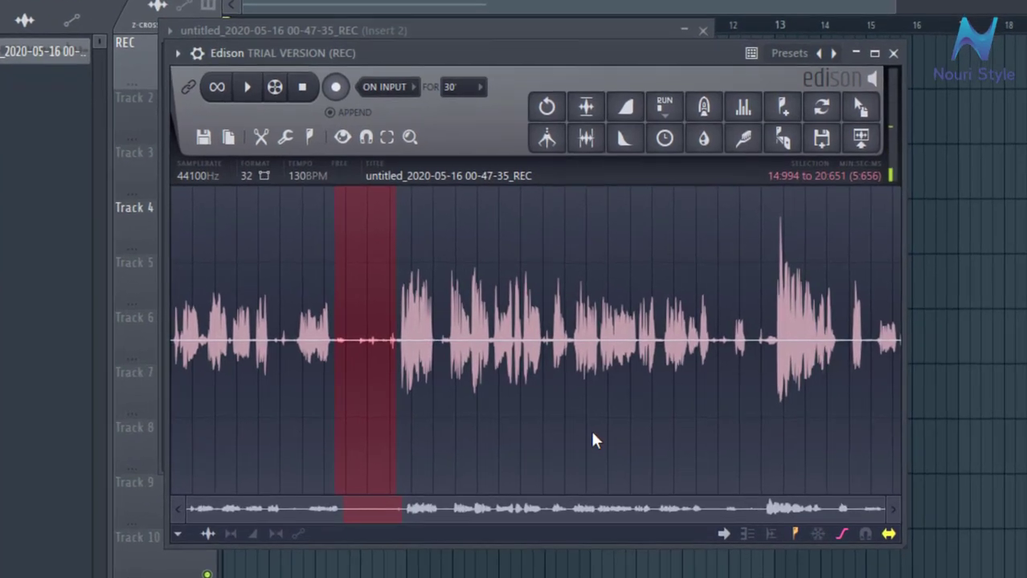
Step: Select the entire recording and apply the Clean up denoiser to it with the acquired noise profile
key("ctrl+a")
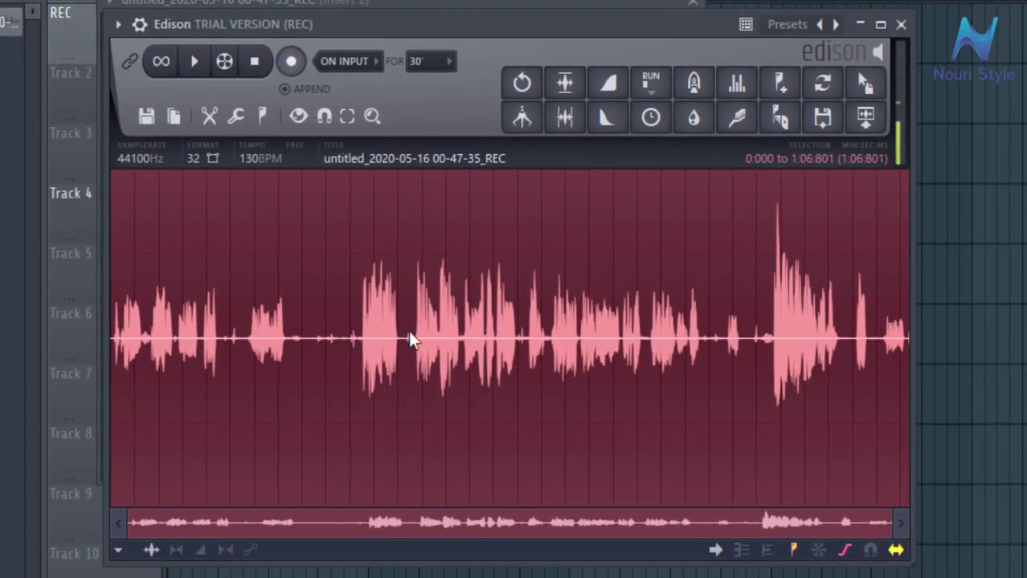
left_click_drag(339, 340, 756, 357)
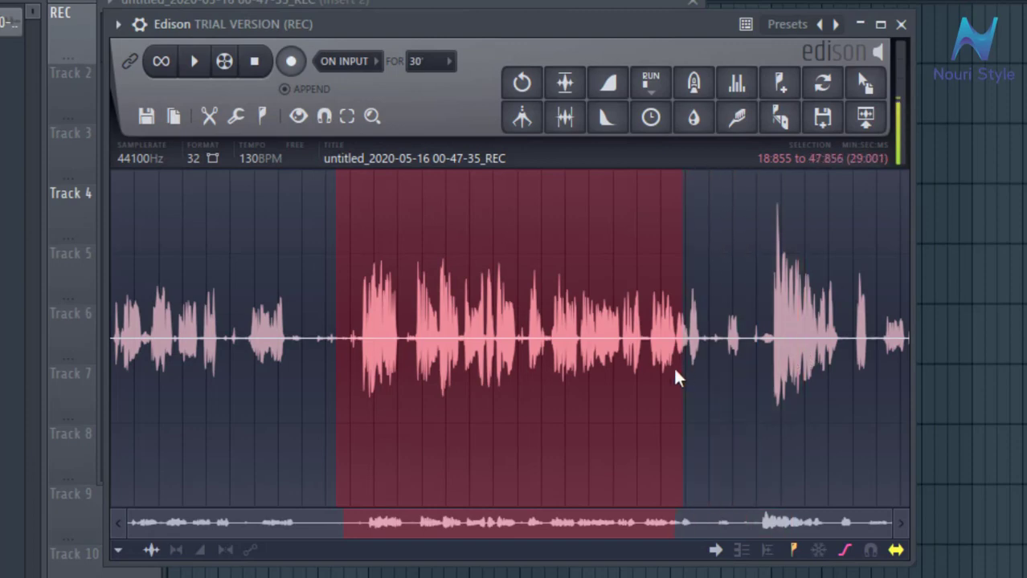
mouse_move(339, 375)
left_mouse_down()
mouse_move(155, 383)
mouse_move(339, 390)
left_mouse_up()
left_click(261, 375)
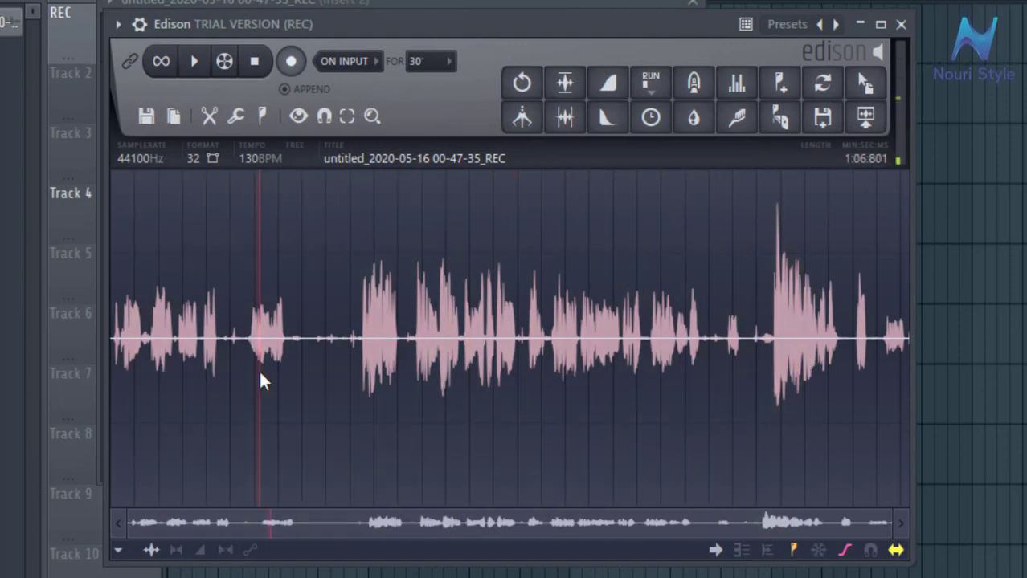
left_click_drag(112, 353, 909, 357)
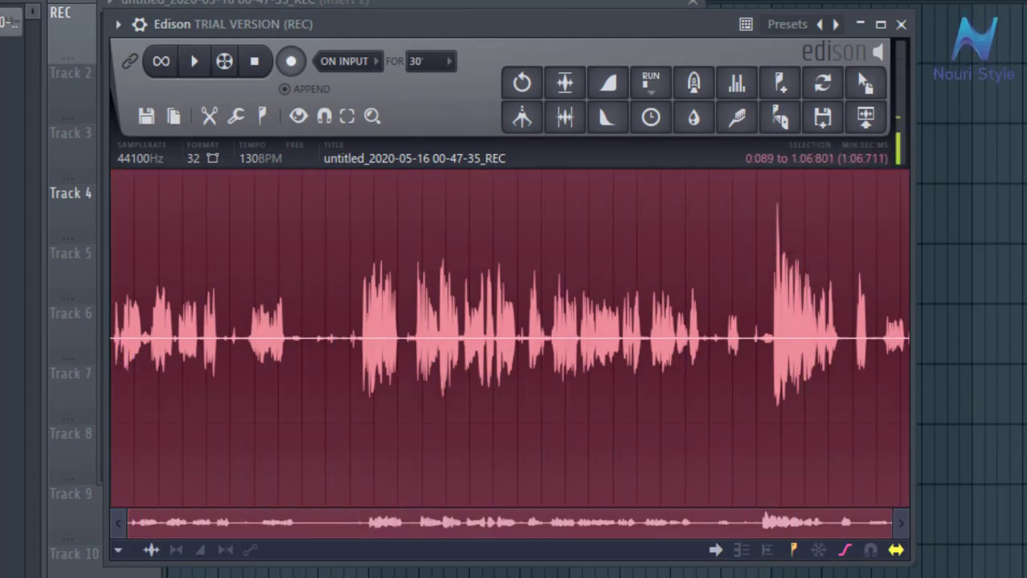
key("ctrl+a")
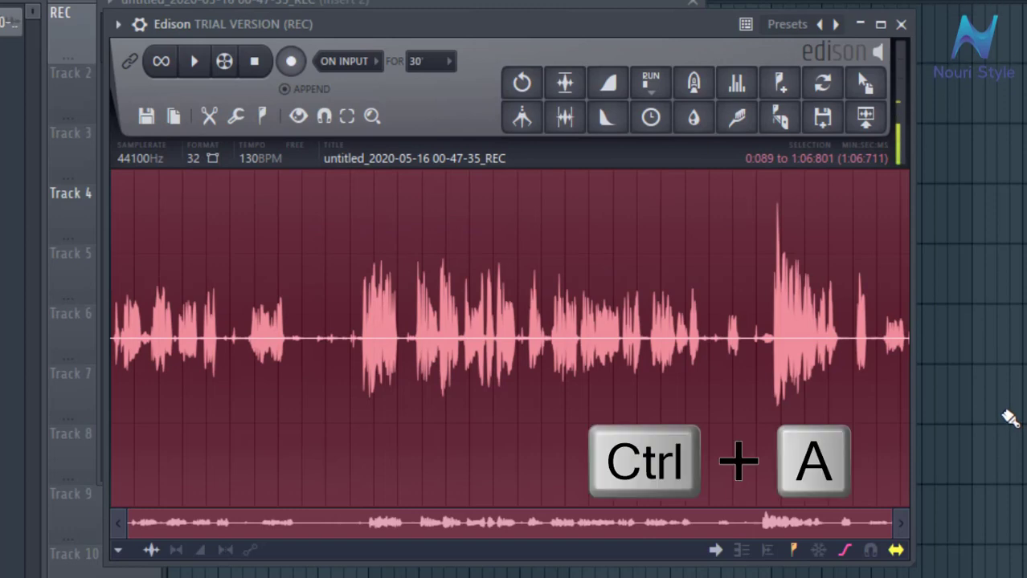
key("ctrl+a")
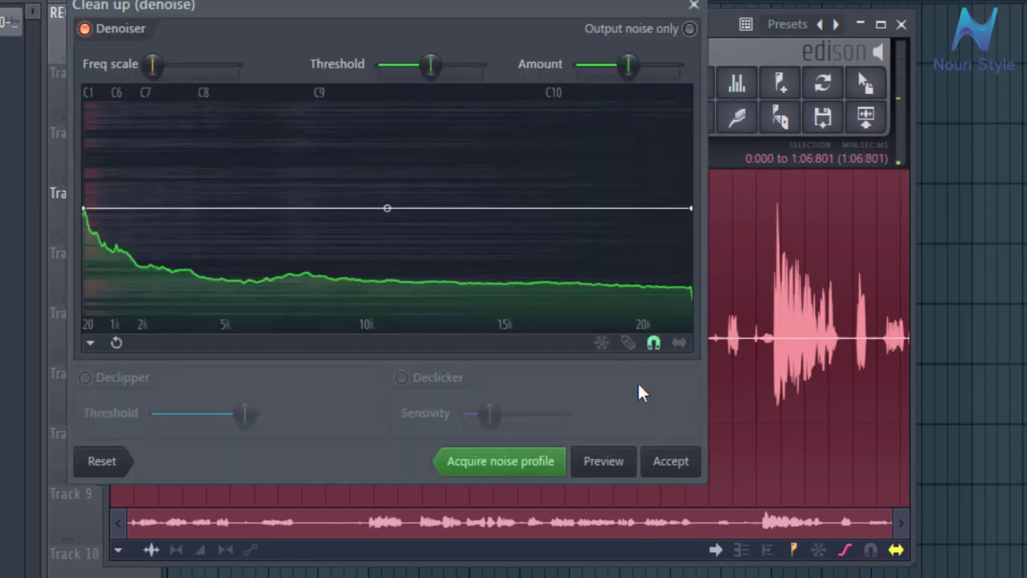
left_click(669, 462)
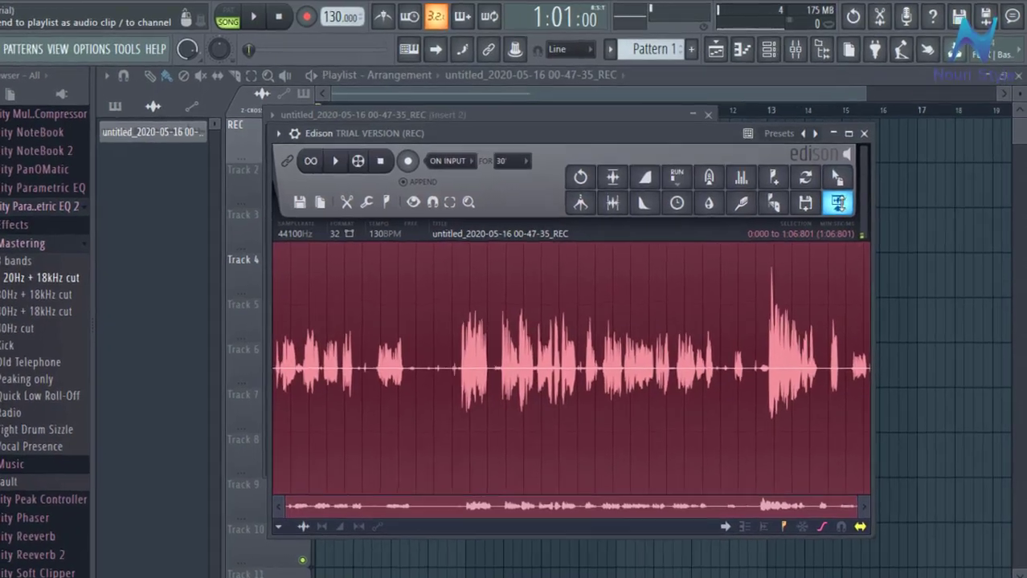
Step: Send the cleaned recording to the playlist as an audio clip and minimize Edison and the original clip's settings
left_click(849, 190)
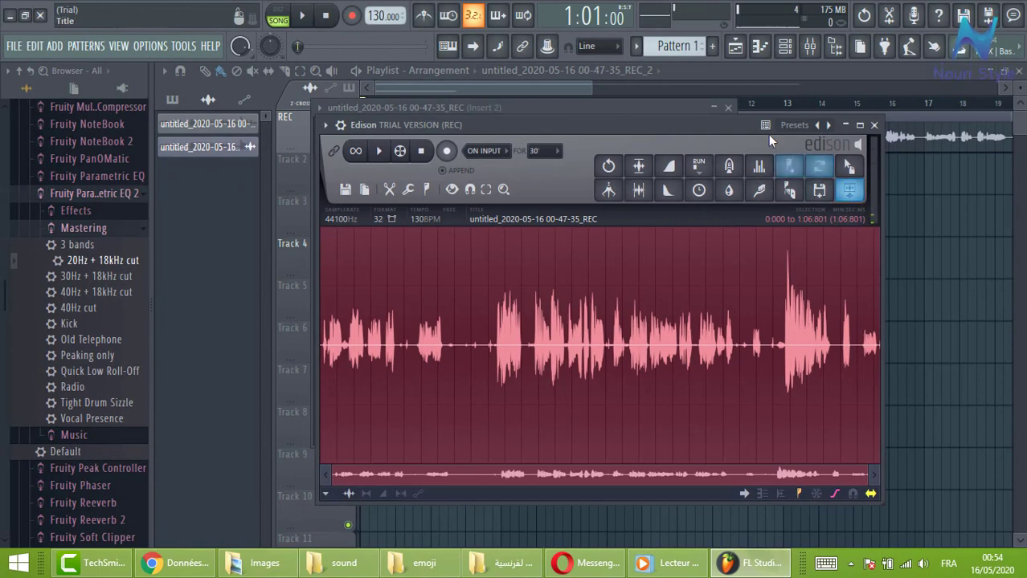
left_click_drag(736, 125, 635, 177)
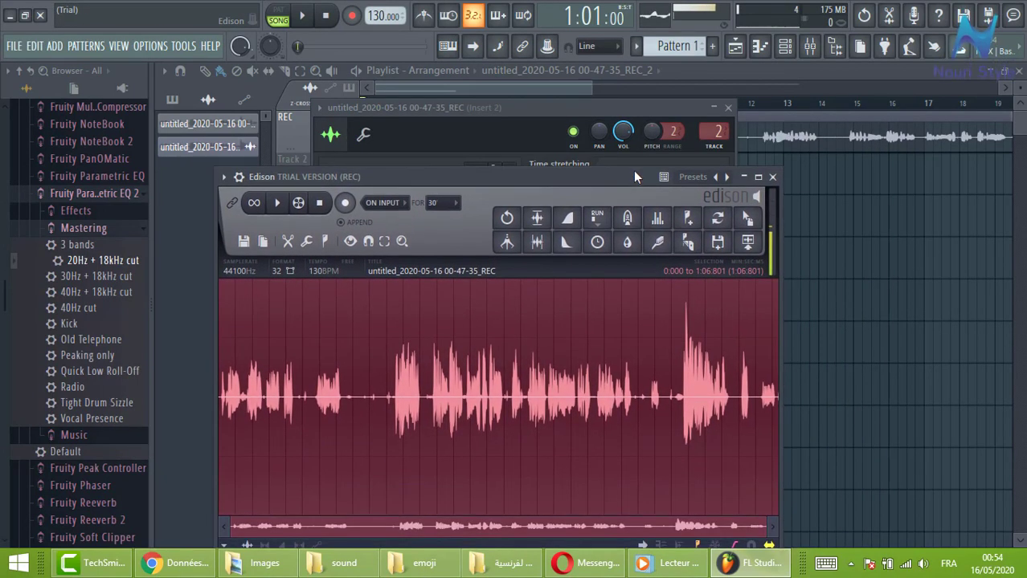
left_click(744, 178)
left_click(714, 108)
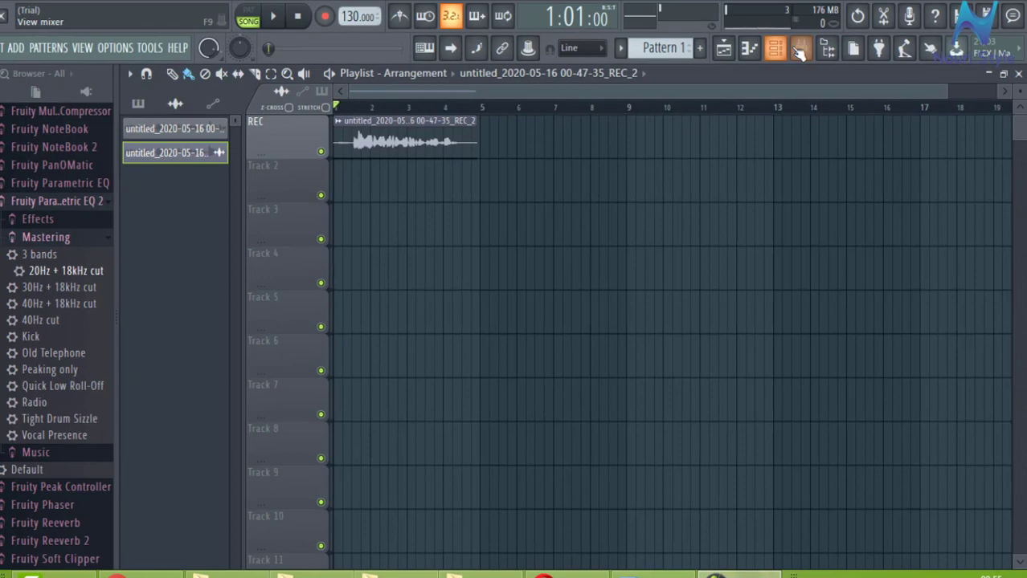
Step: Set the audio input of the mixer's REC track to (none) and minimize the mixer
left_click(787, 48)
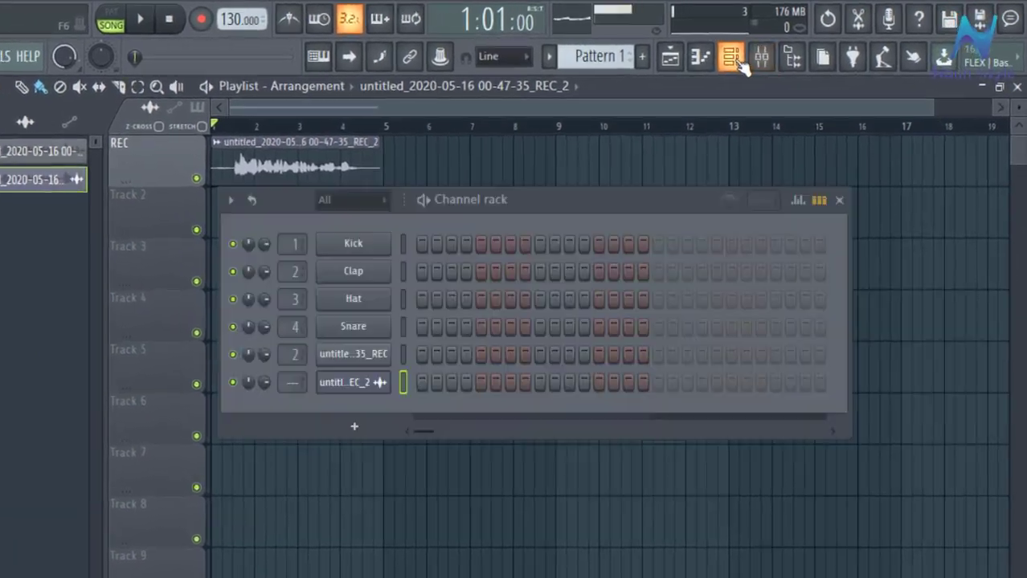
left_click(810, 48)
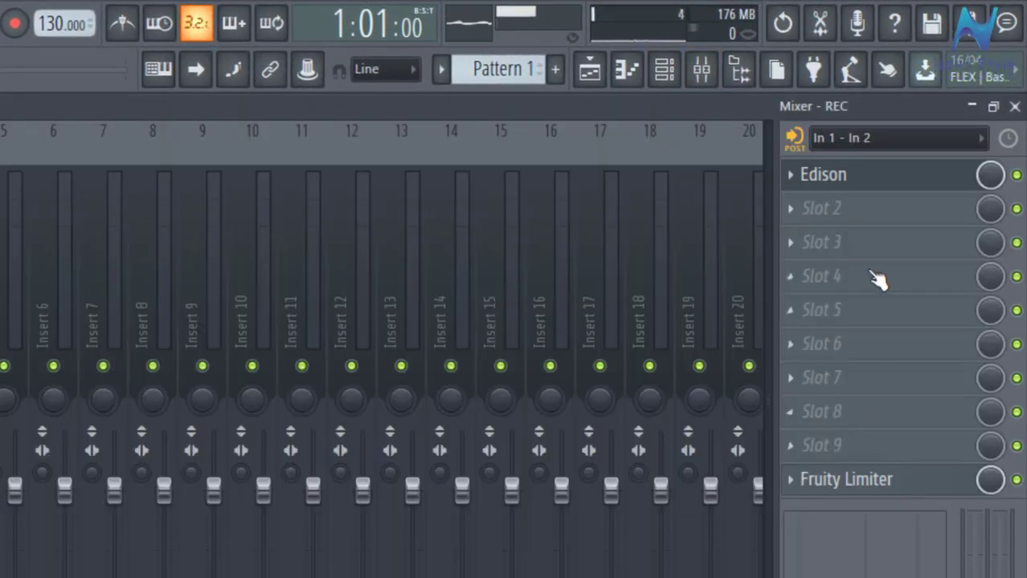
left_click(901, 138)
left_click(875, 277)
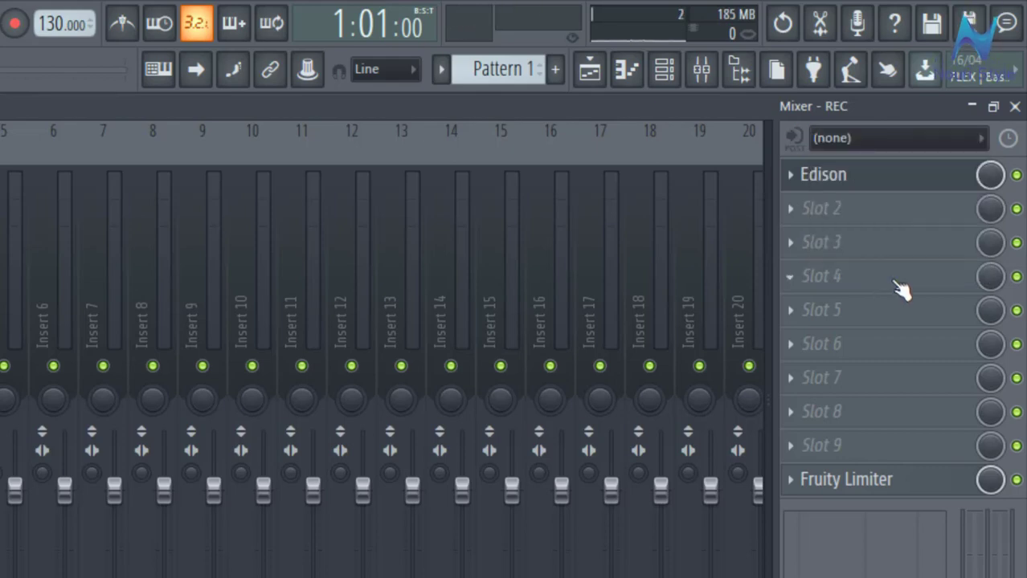
left_click(972, 106)
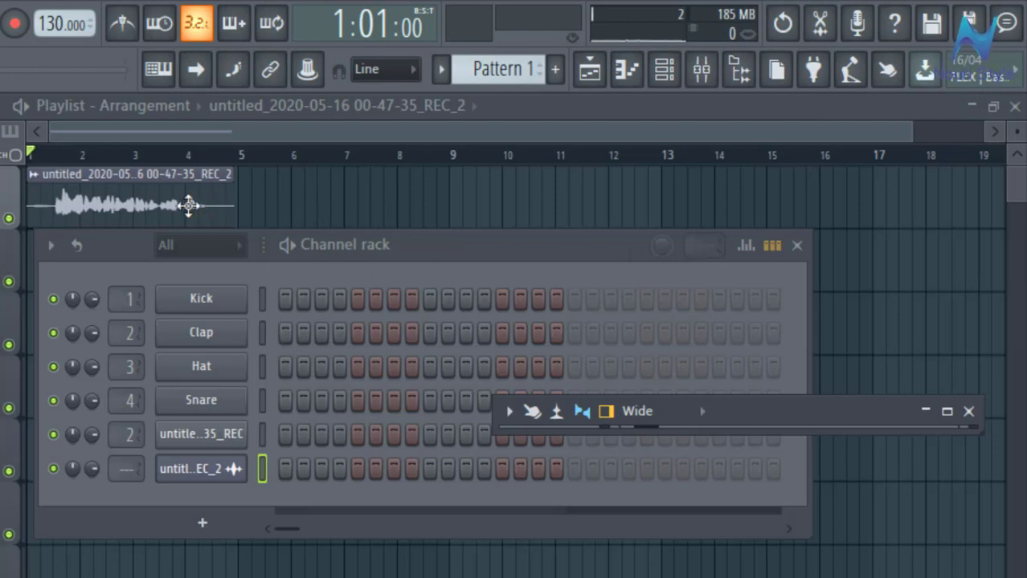
Step: Close the channel rack, route the cleaned audio clip to mixer track 5 and minimize its settings
key("F6")
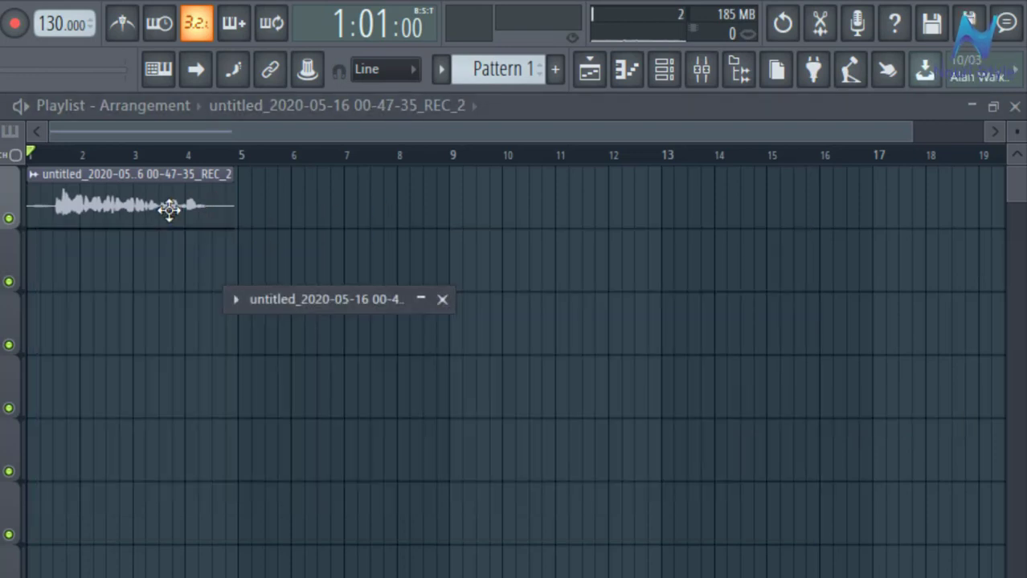
left_click(290, 298)
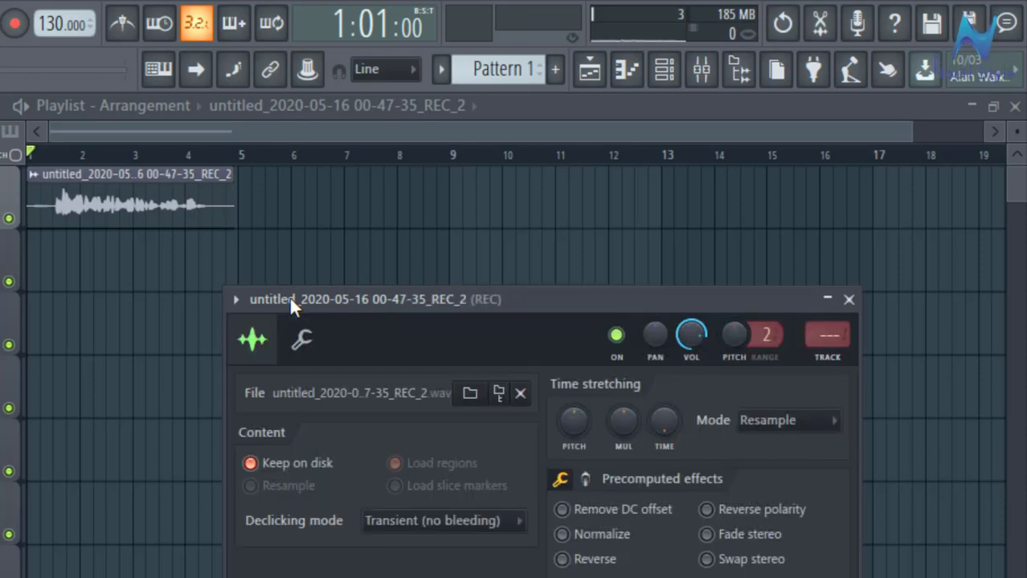
left_click_drag(327, 299, 222, 209)
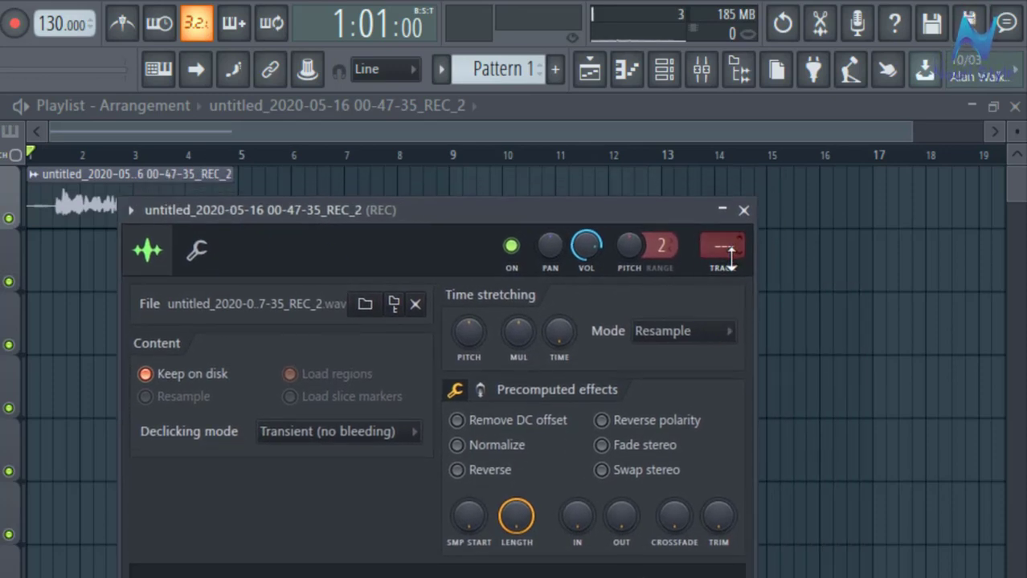
left_click_drag(730, 255, 730, 224)
left_click(722, 211)
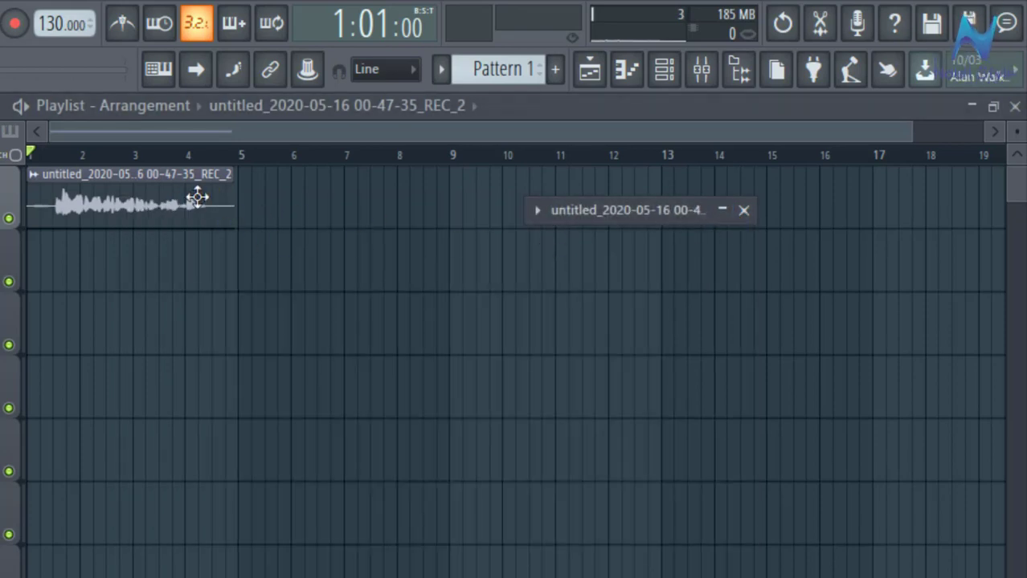
left_click(632, 216)
left_click_drag(880, 210, 245, 177)
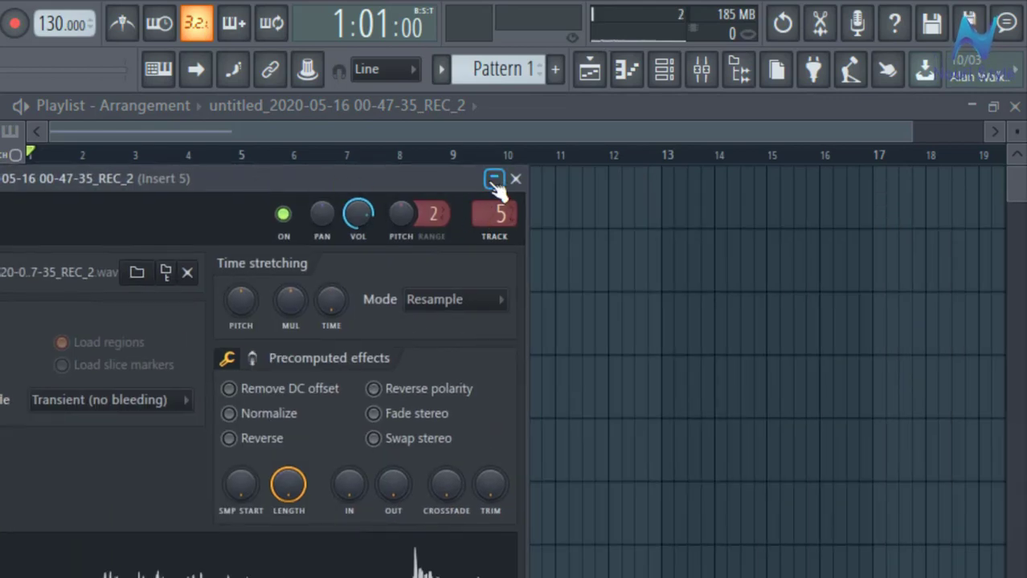
left_click(494, 180)
Step: Bring up the maximized mixer and load Fruity Reeverb 2 in Slot 1 of Insert 5 with its mix level at 65%
left_click(740, 76)
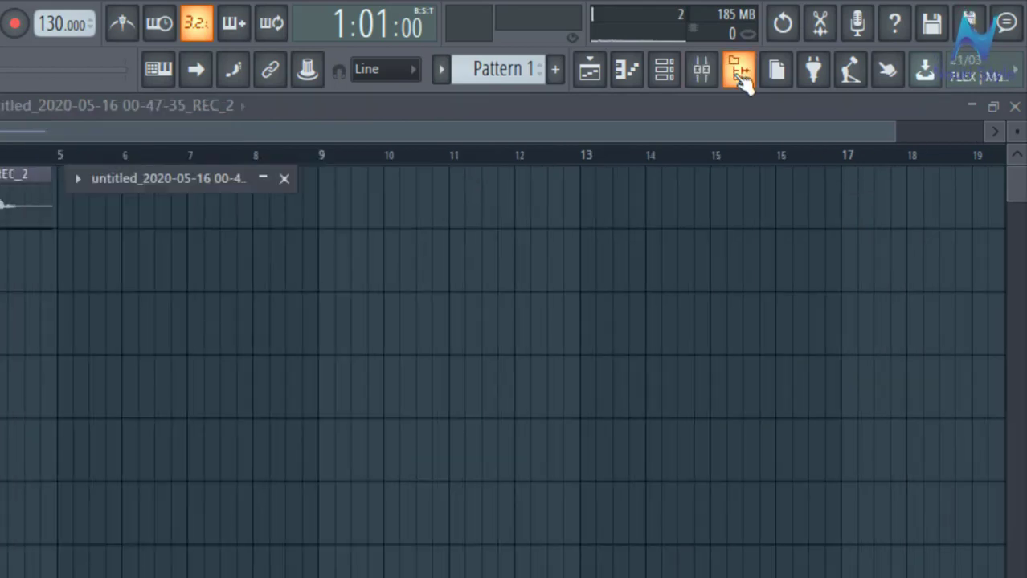
left_click(739, 76)
left_click(704, 74)
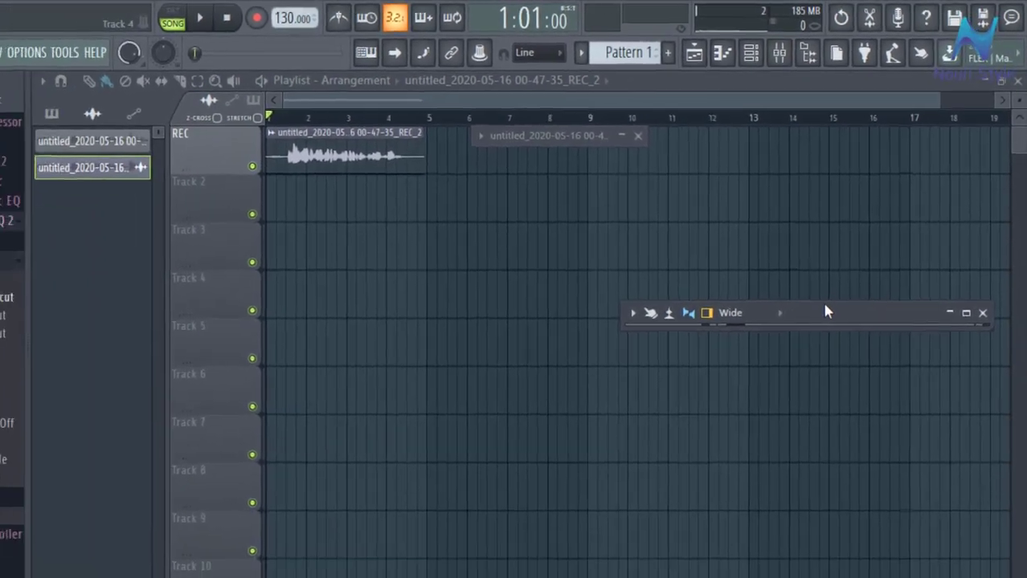
double_click(826, 311)
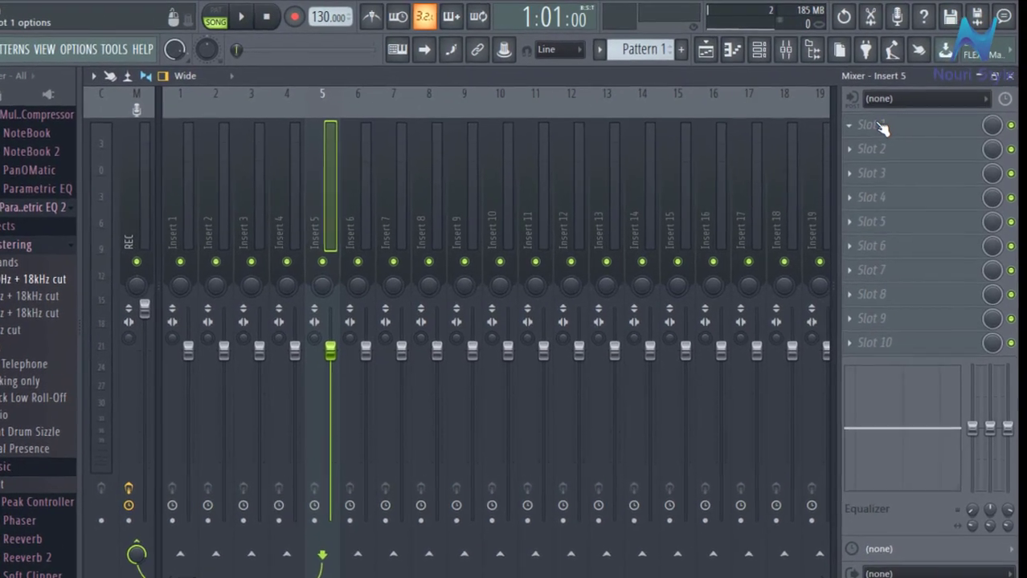
left_click(862, 127)
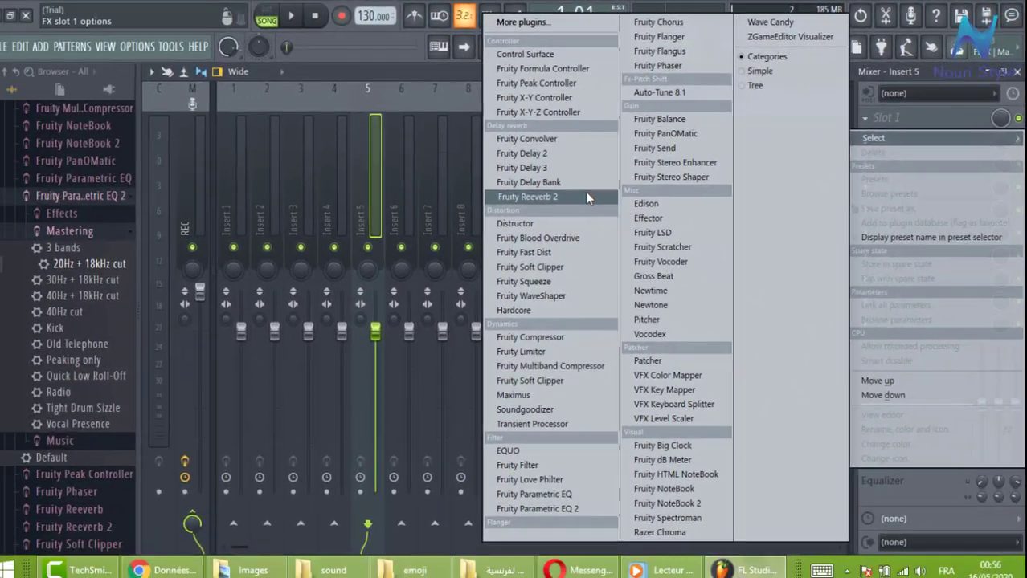
left_click(586, 195)
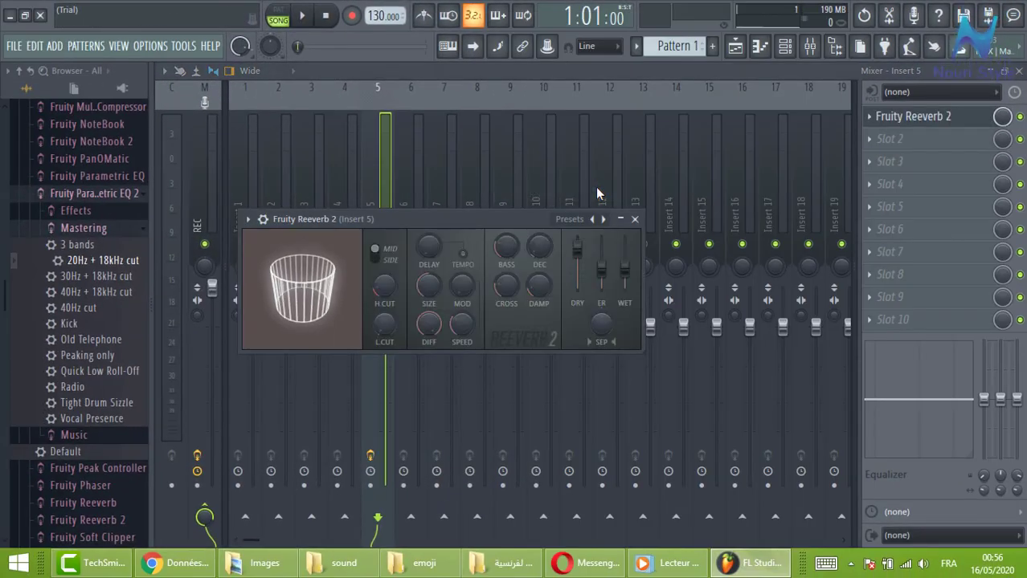
left_click(1002, 117)
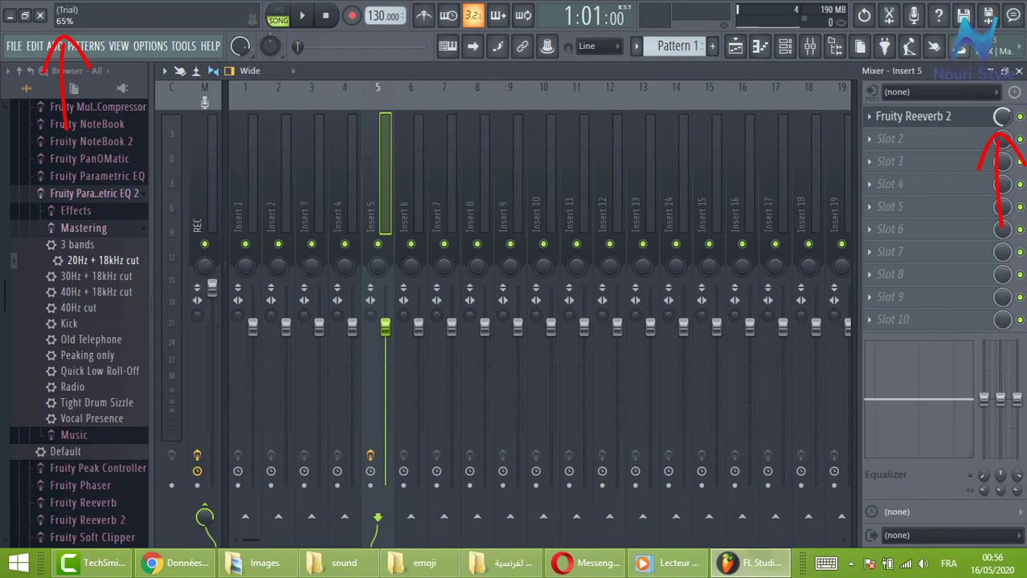
Step: Load Fruity Compressor in Slot 2 of Insert 5
left_click(935, 143)
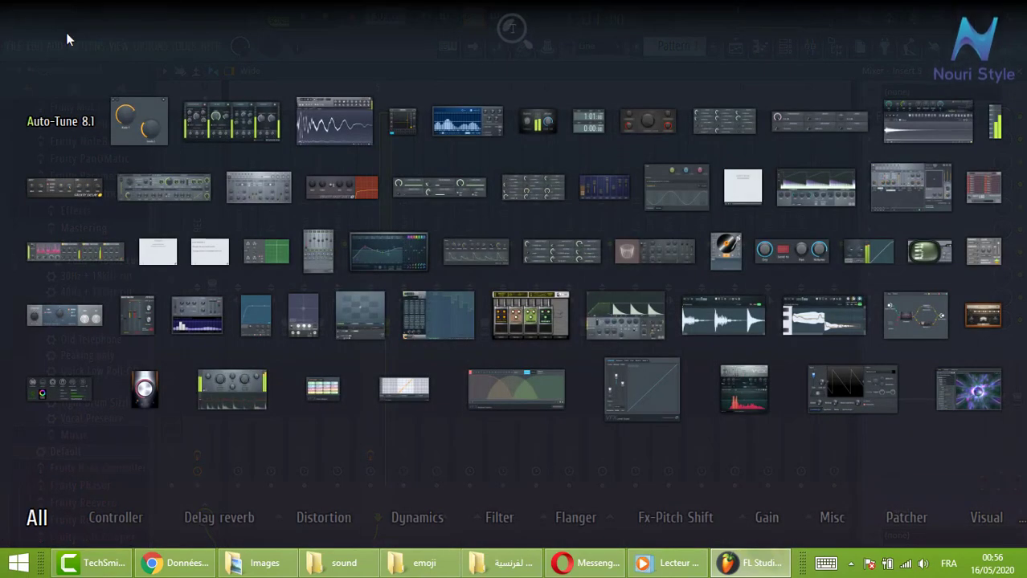
left_click(66, 33)
left_click(888, 140)
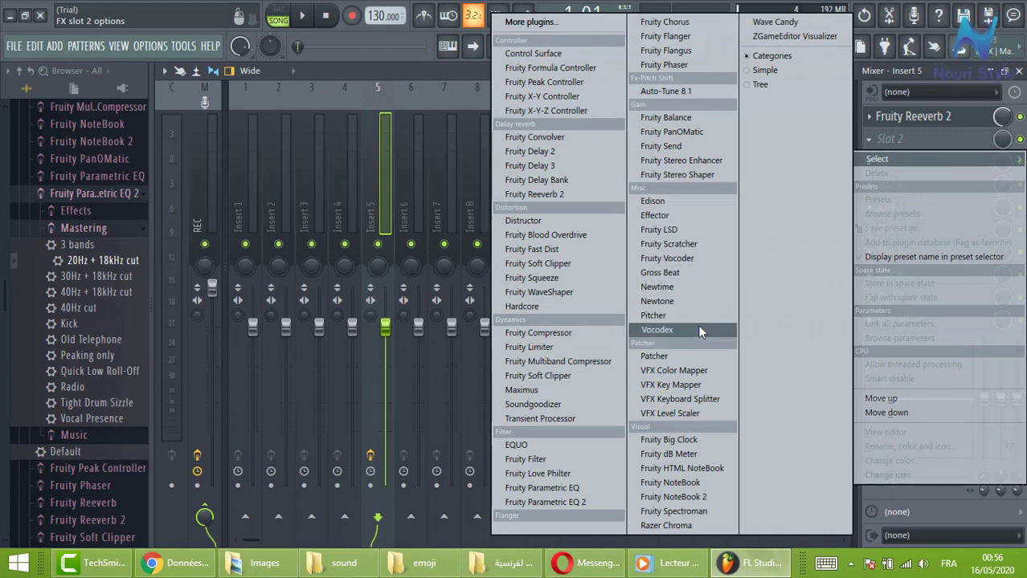
left_click(589, 333)
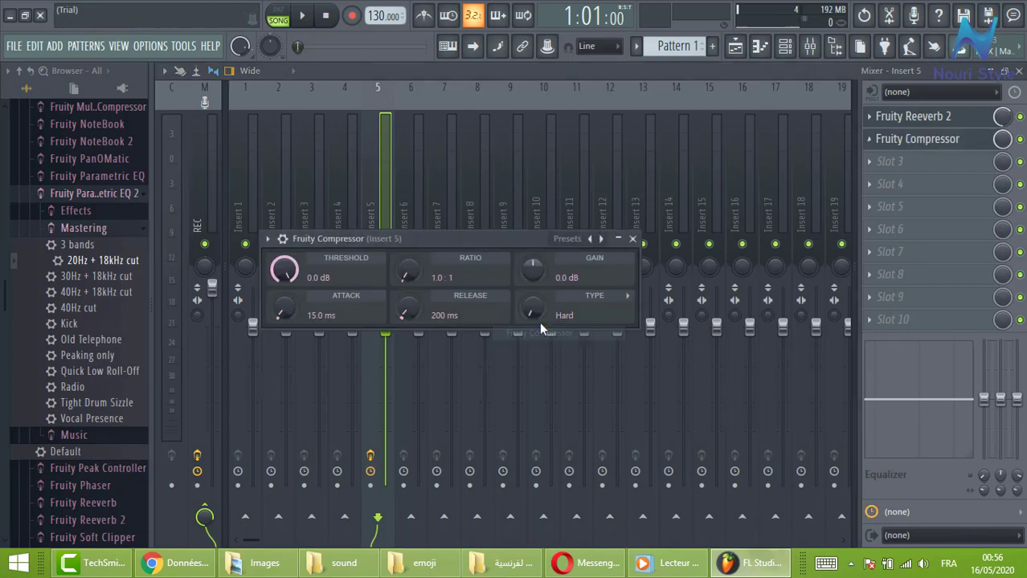
Step: Play back the processed voice and set the Fruity Compressor's mix level to 71%
left_click(308, 15)
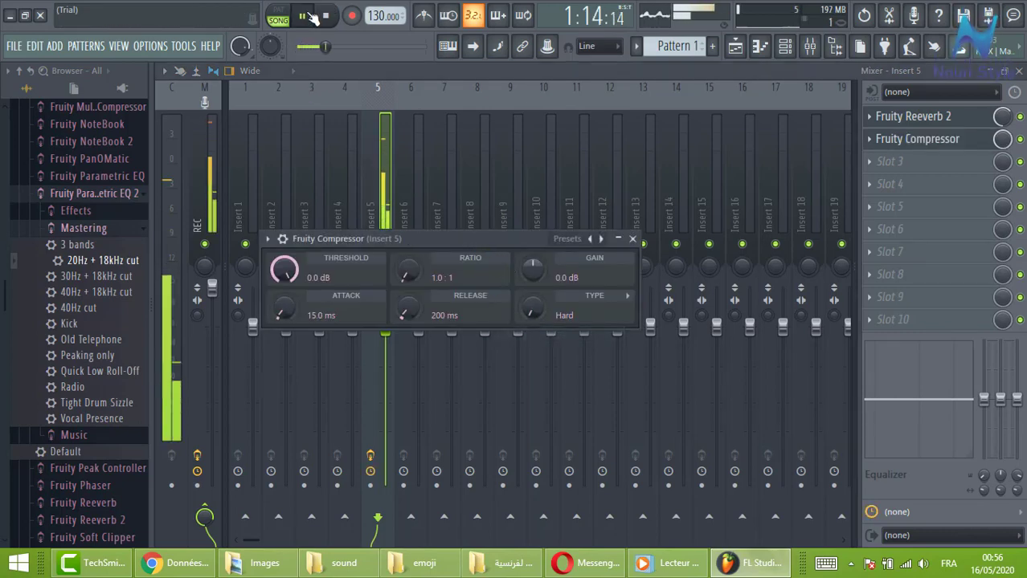
left_click(309, 16)
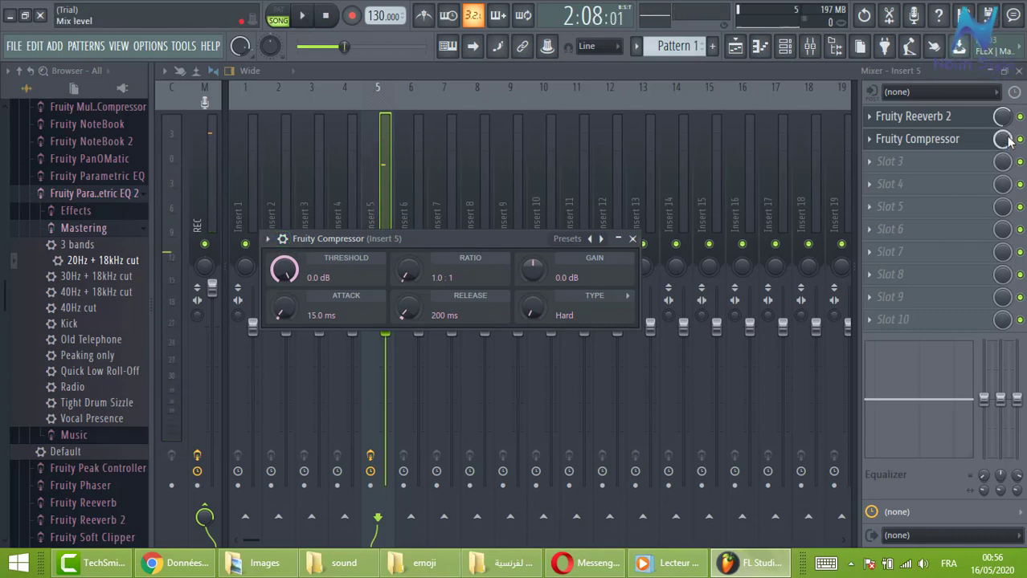
left_click_drag(1004, 138, 1005, 150)
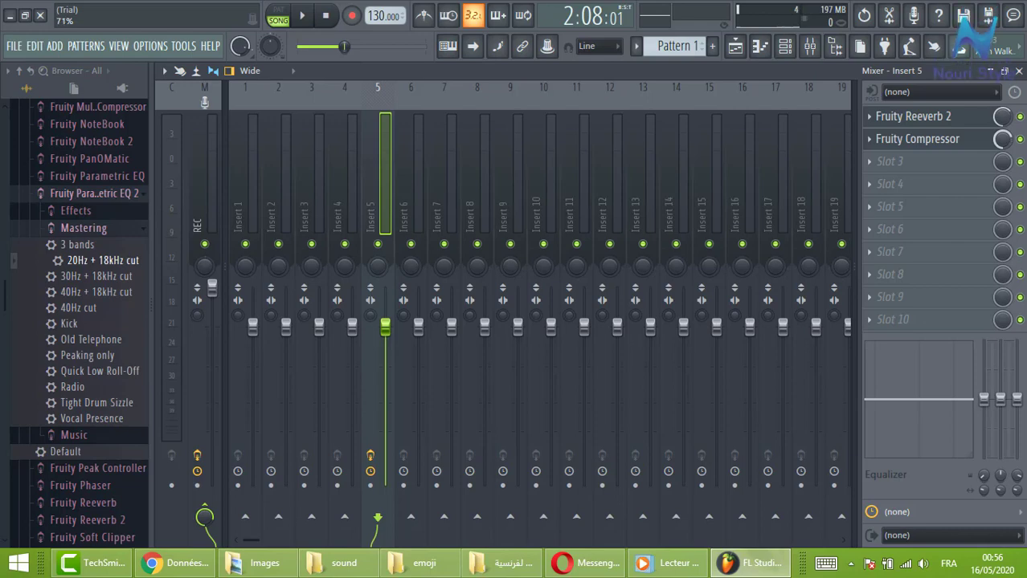
Step: Load EQUO in Slot 3 of Insert 5, apply its Default preset and minimize its window
left_click(939, 164)
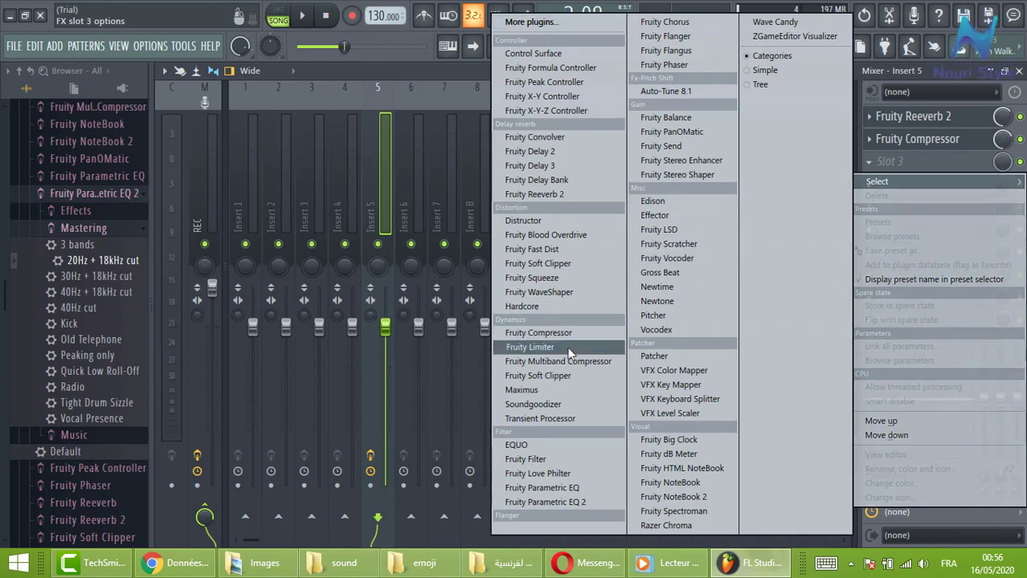
left_click(556, 445)
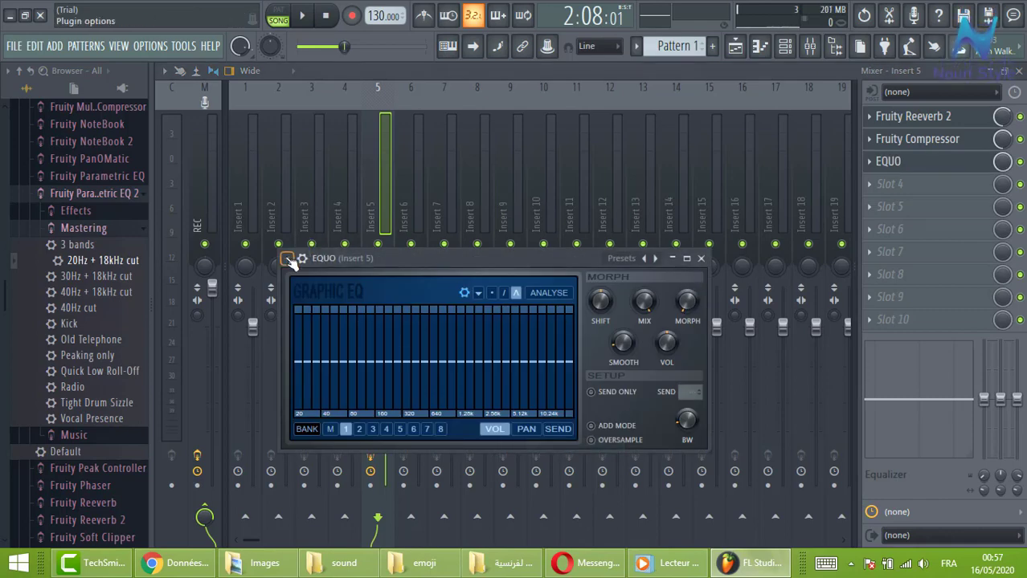
left_click(287, 259)
mouse_move(306, 256)
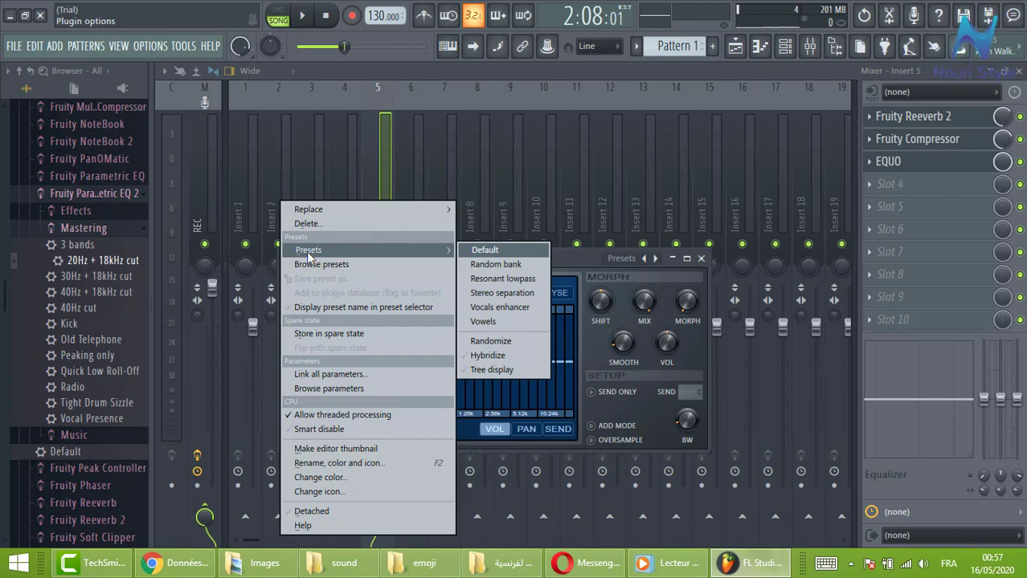
left_click(492, 252)
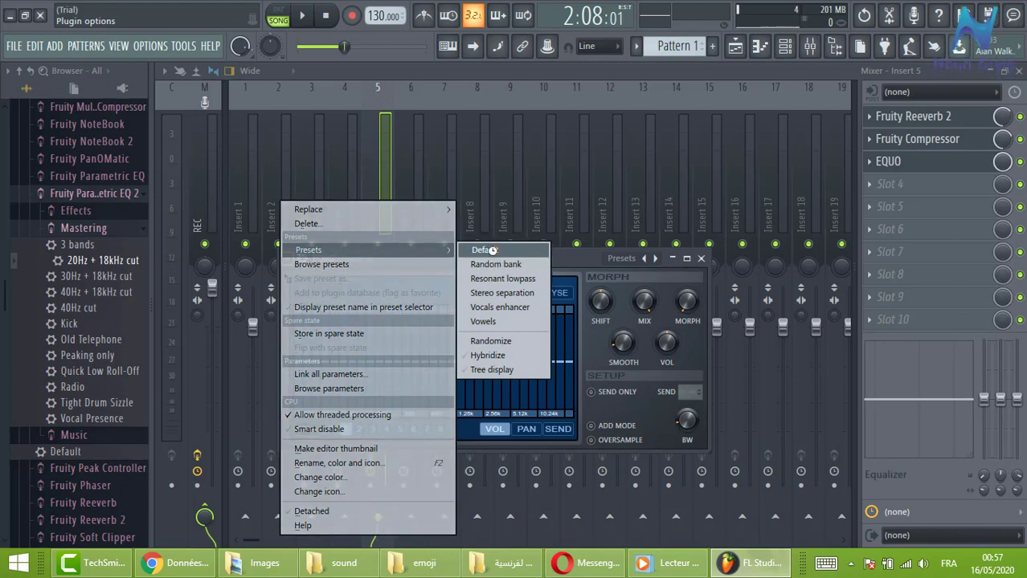
left_click(673, 258)
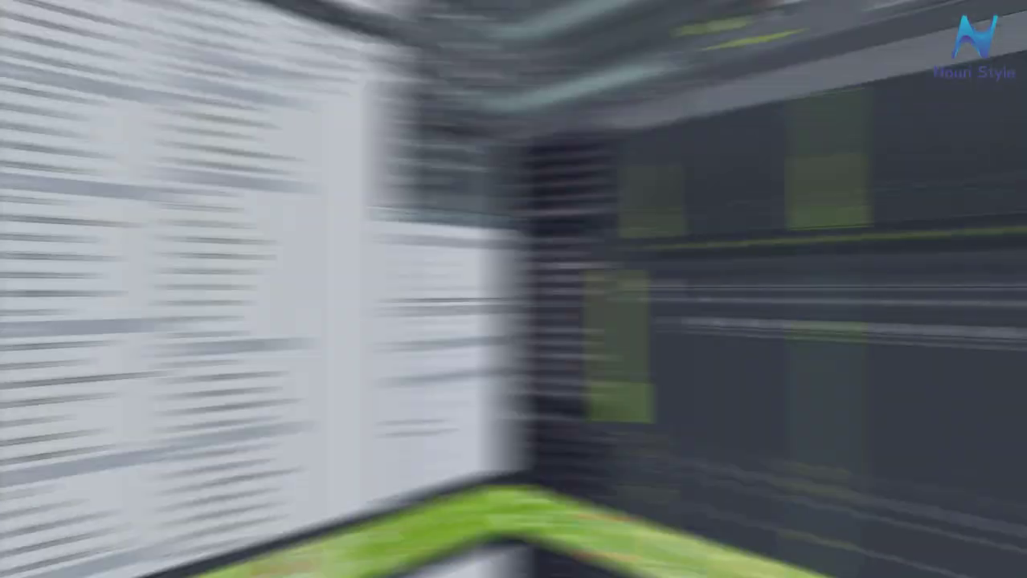
Step: Load Fruity Delay 2 in Slot 4 of Insert 5 and apply its Stereo effect preset
left_click(868, 187)
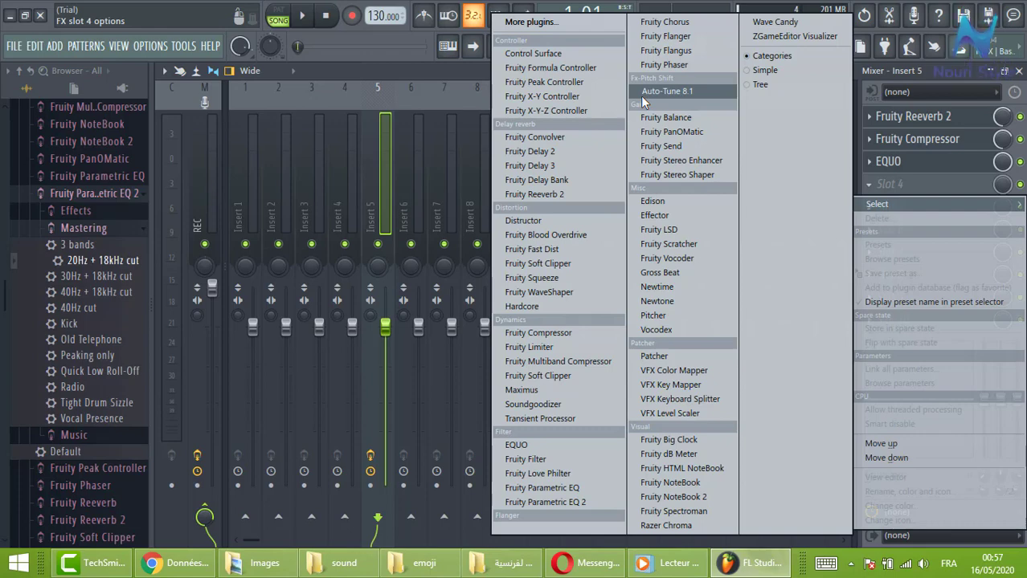
left_click(591, 153)
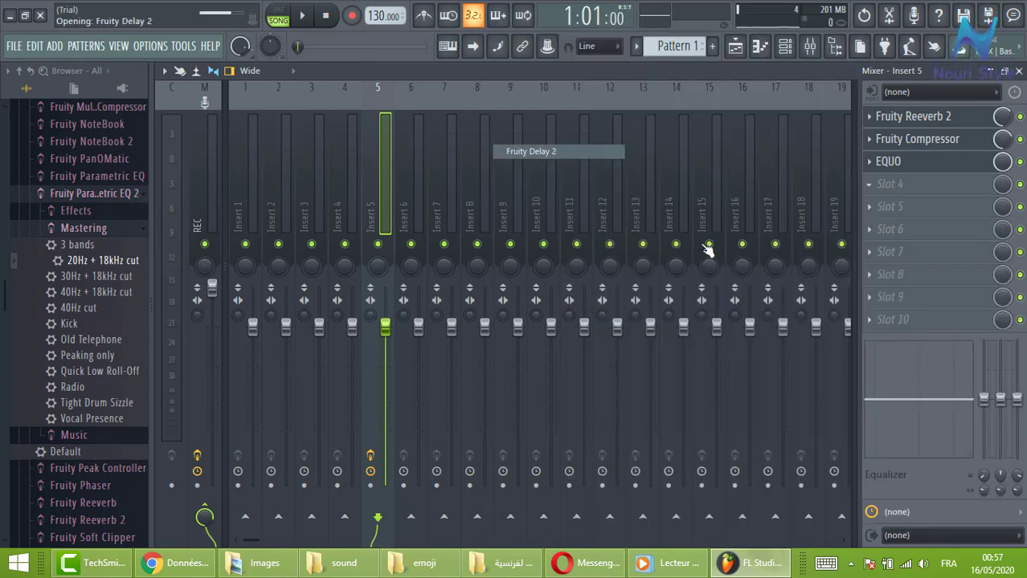
left_click_drag(451, 275, 550, 235)
left_click(404, 238)
mouse_move(425, 252)
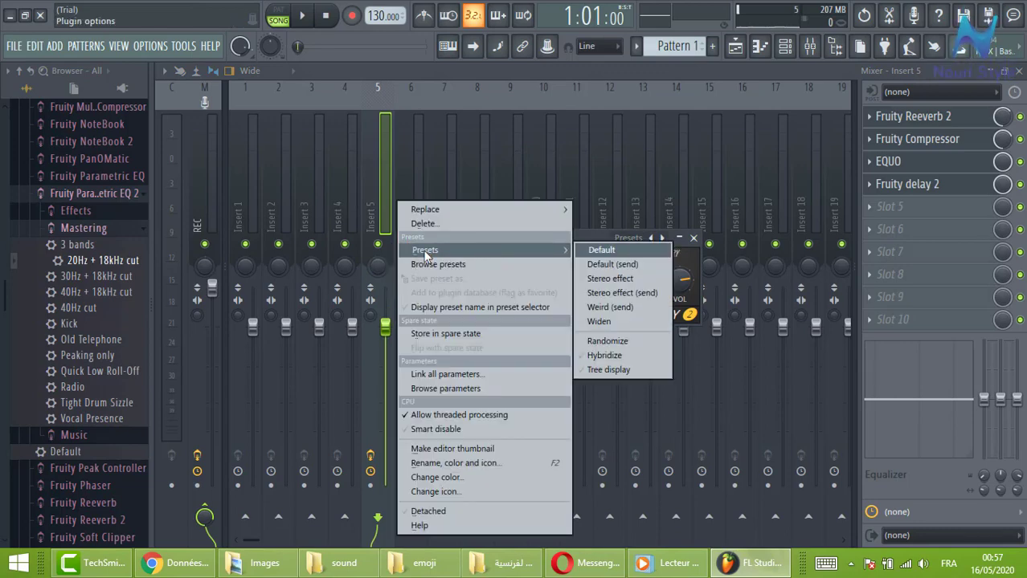
left_click(652, 278)
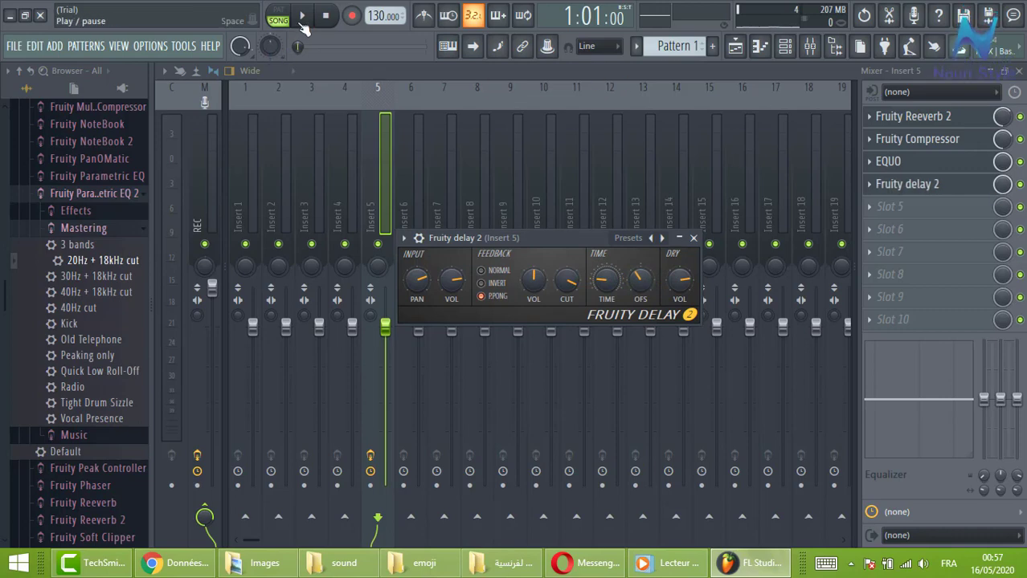
Step: Set Fruity Delay 2's mix level to about 98%, playing back the voice before and after the change
left_click(303, 17)
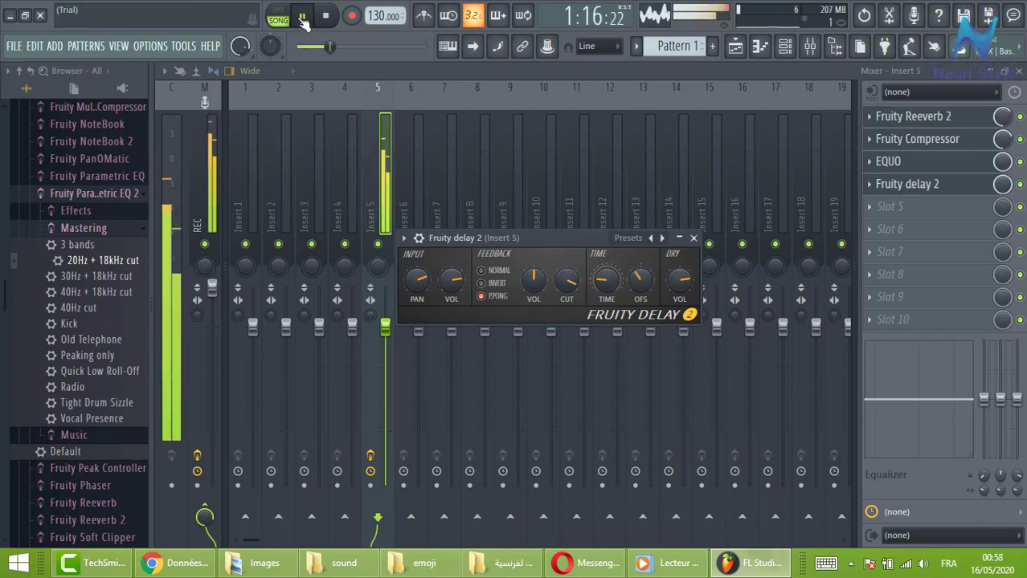
left_click(302, 17)
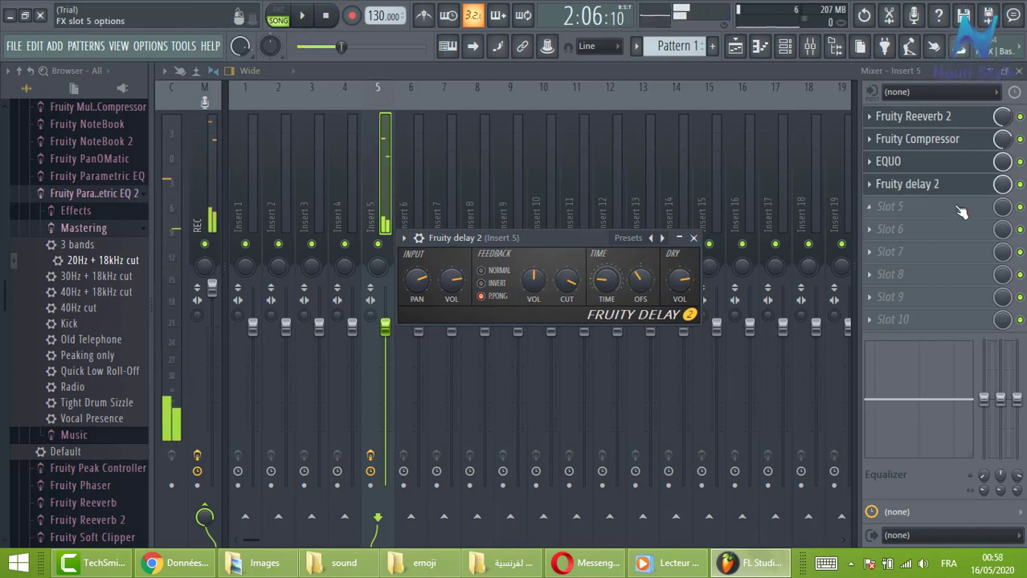
left_click(985, 188)
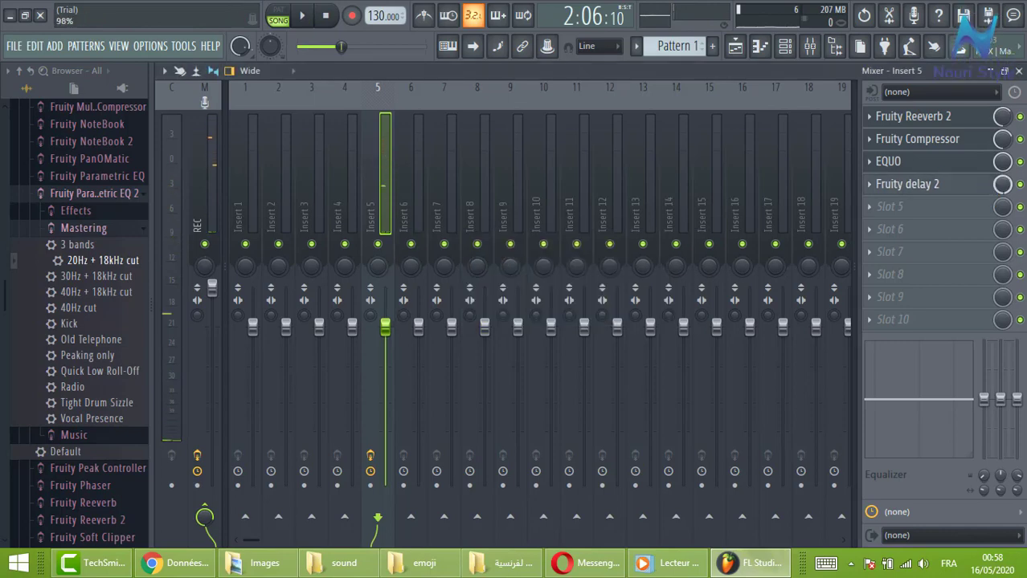
mouse_move(1002, 185)
left_mouse_down()
mouse_move(1001, 198)
mouse_move(1002, 187)
left_mouse_up()
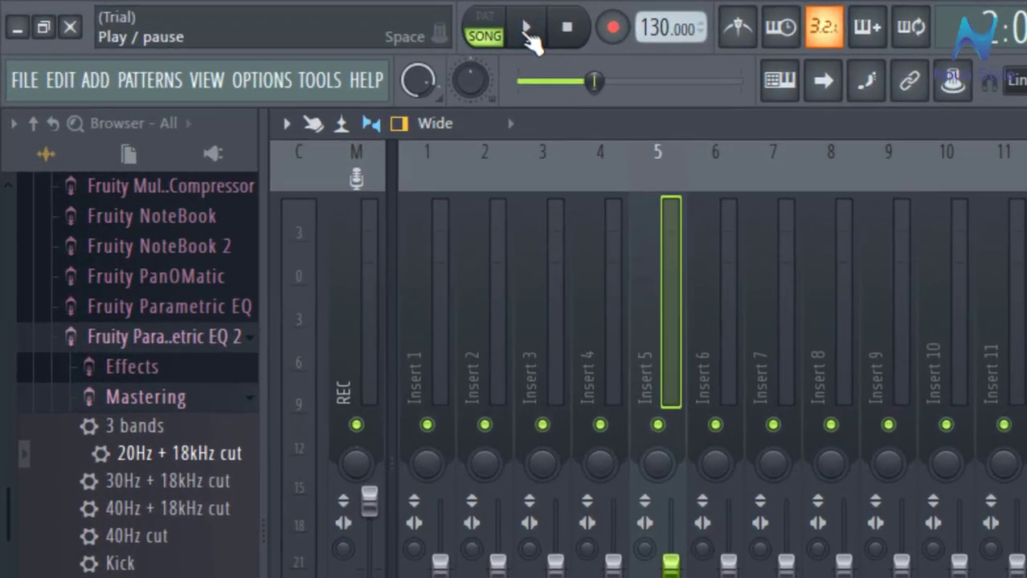
left_click(303, 16)
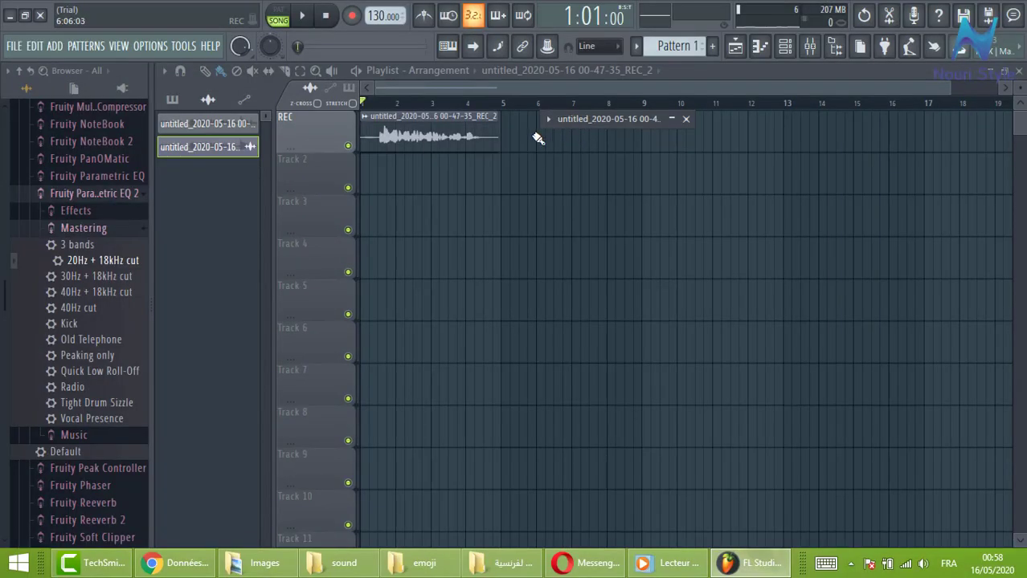
Step: Browse the project's audio export formats and place a copy of the cleaned clip on Track 3 at about bar 3
mouse_move(435, 137)
left_mouse_down()
mouse_move(554, 137)
mouse_move(435, 137)
left_mouse_up()
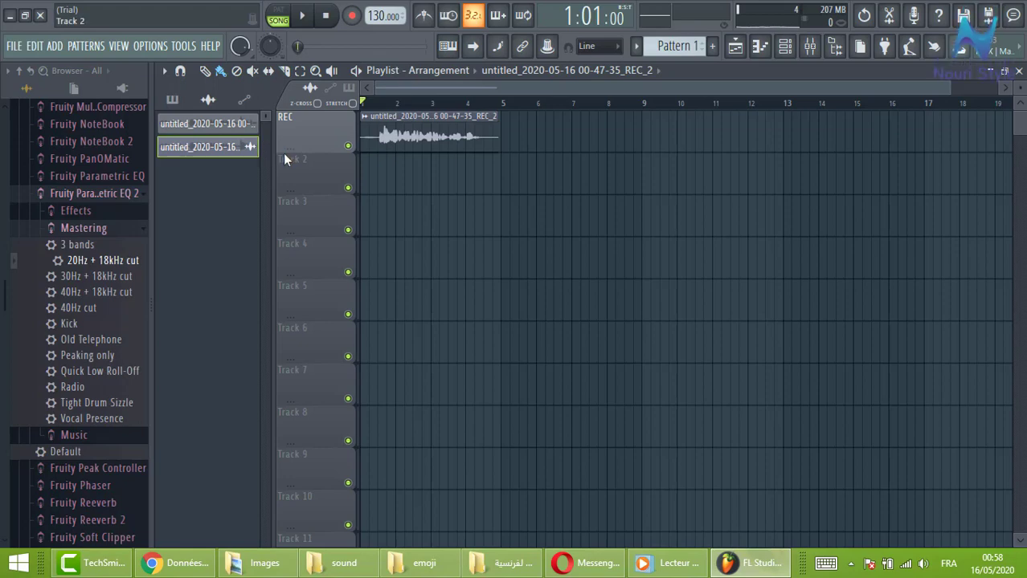
left_click(14, 45)
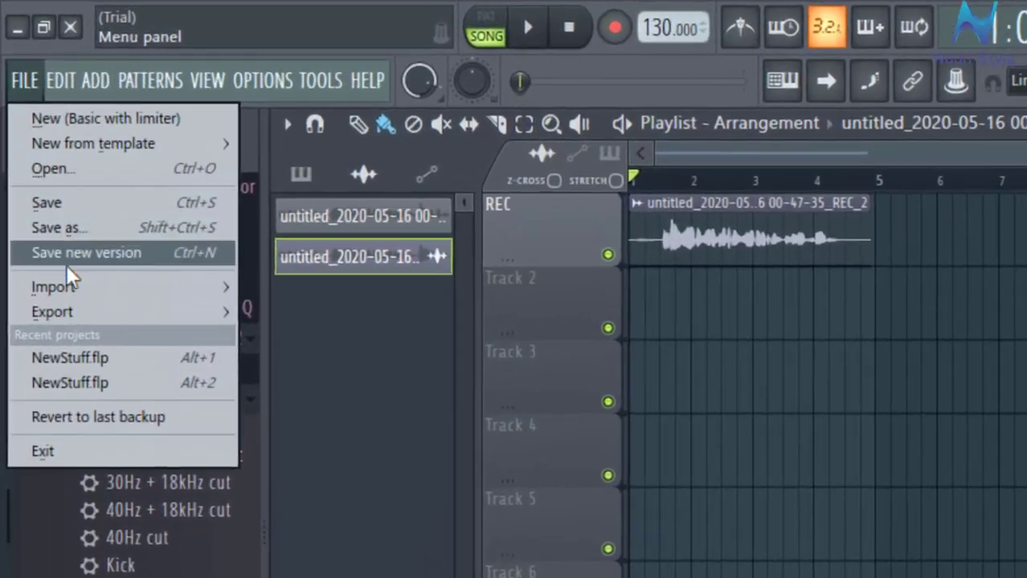
mouse_move(39, 190)
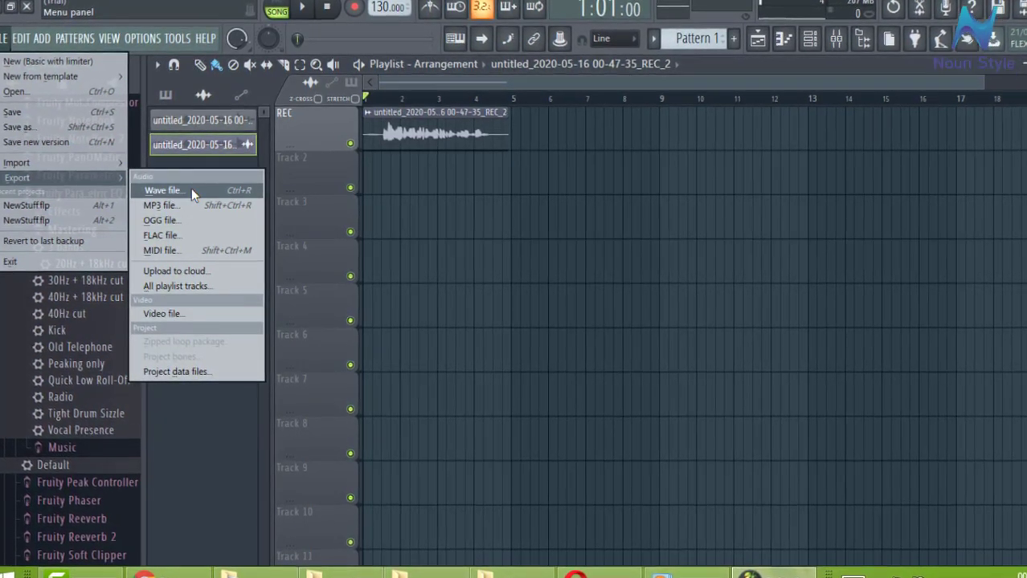
left_click(450, 205)
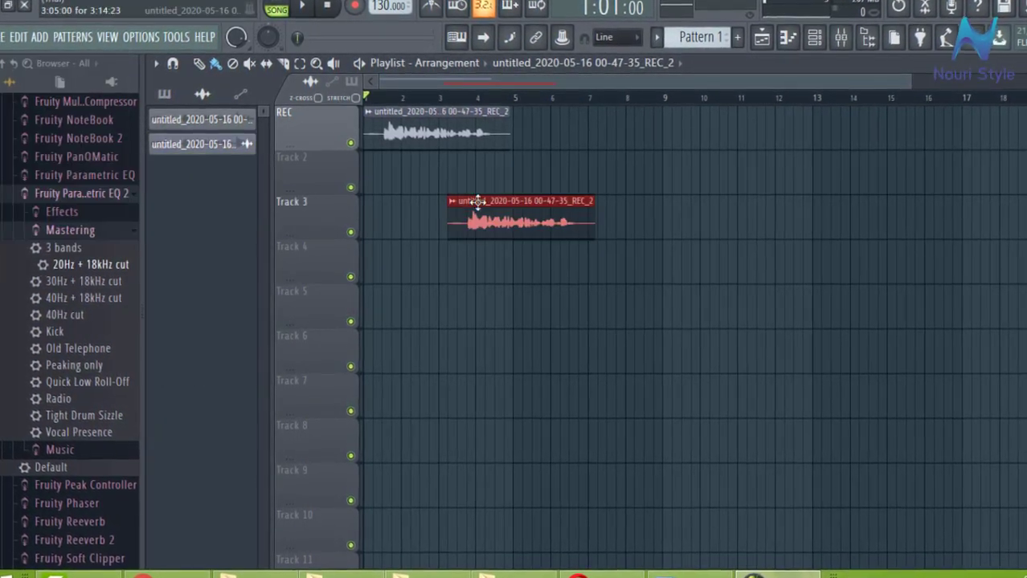
Step: Delete the clip copy on Track 3 and export the project to the desktop as a Microsoft wave file named nouri style
right_click(478, 201)
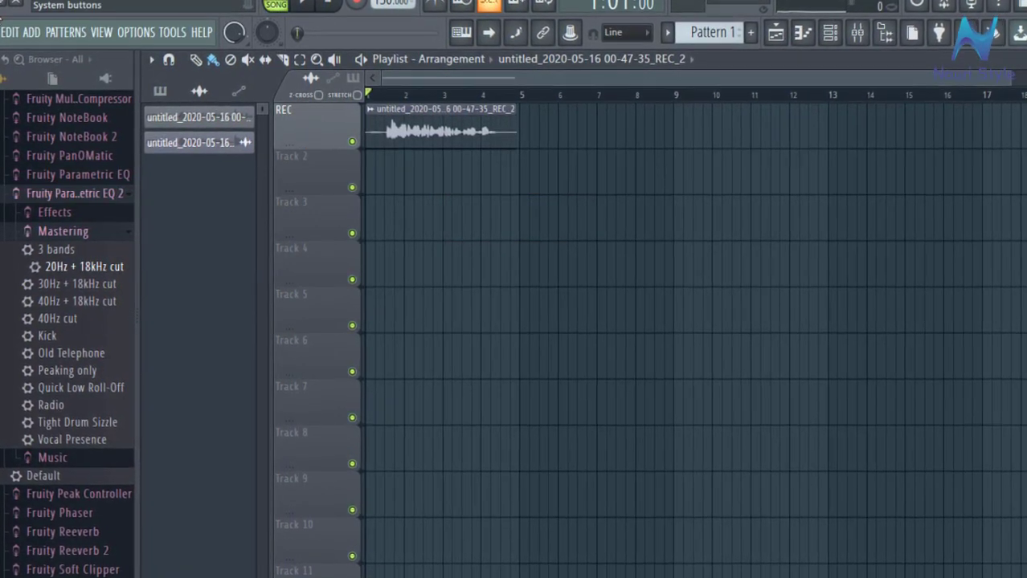
left_click(0, 33)
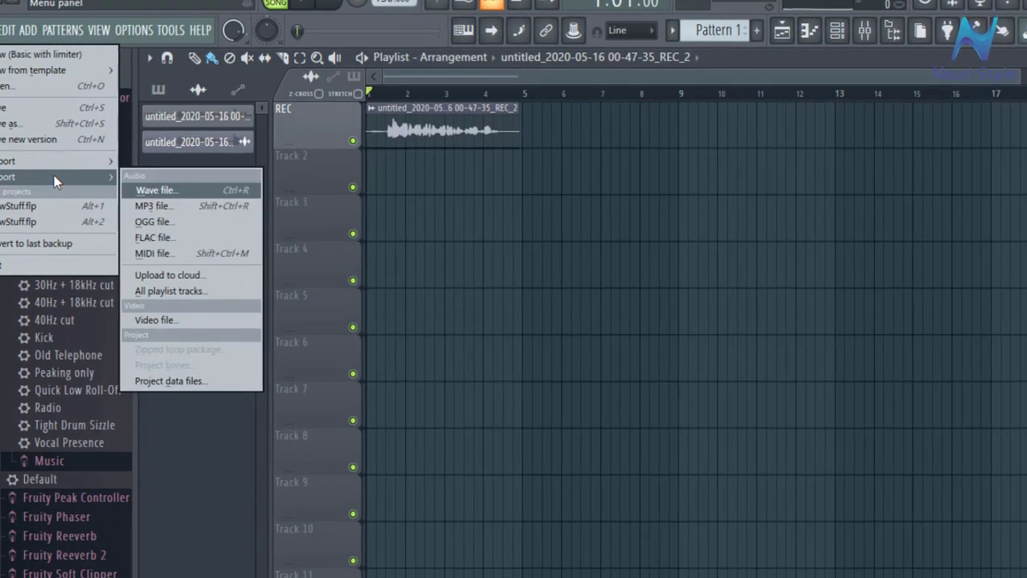
left_click(607, 183)
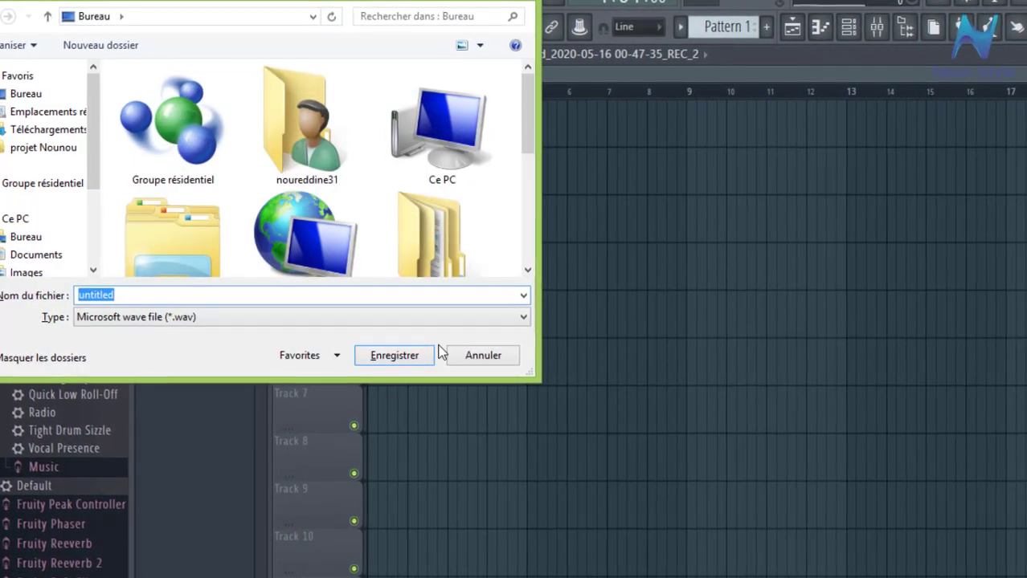
left_click(430, 318)
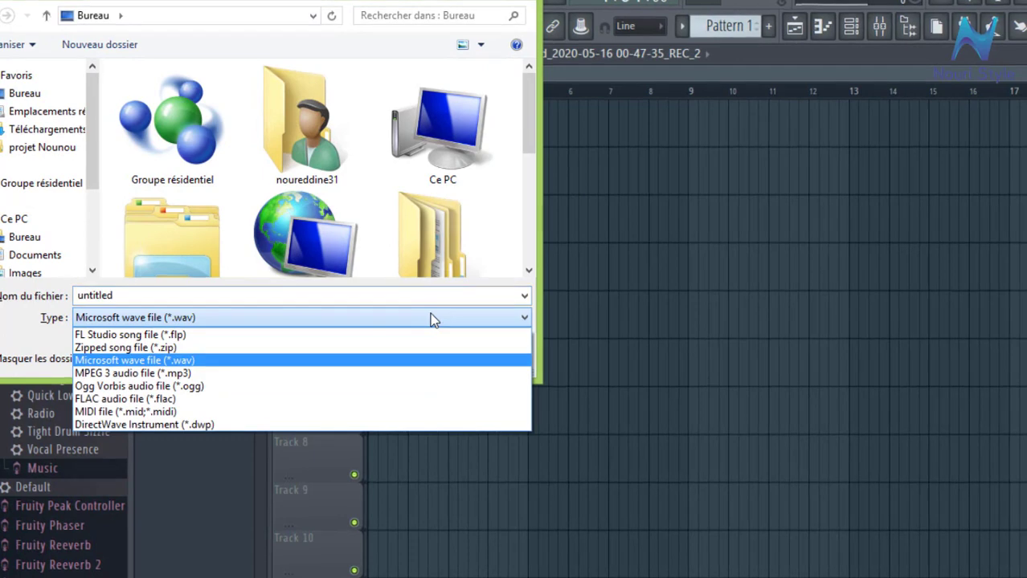
left_click(413, 361)
left_click(242, 294)
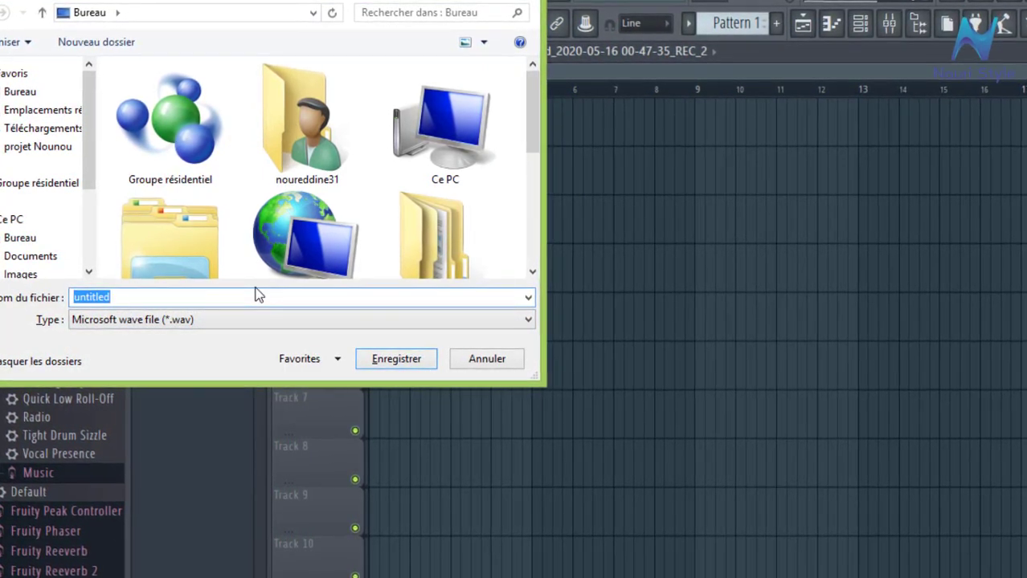
type("nouri sty")
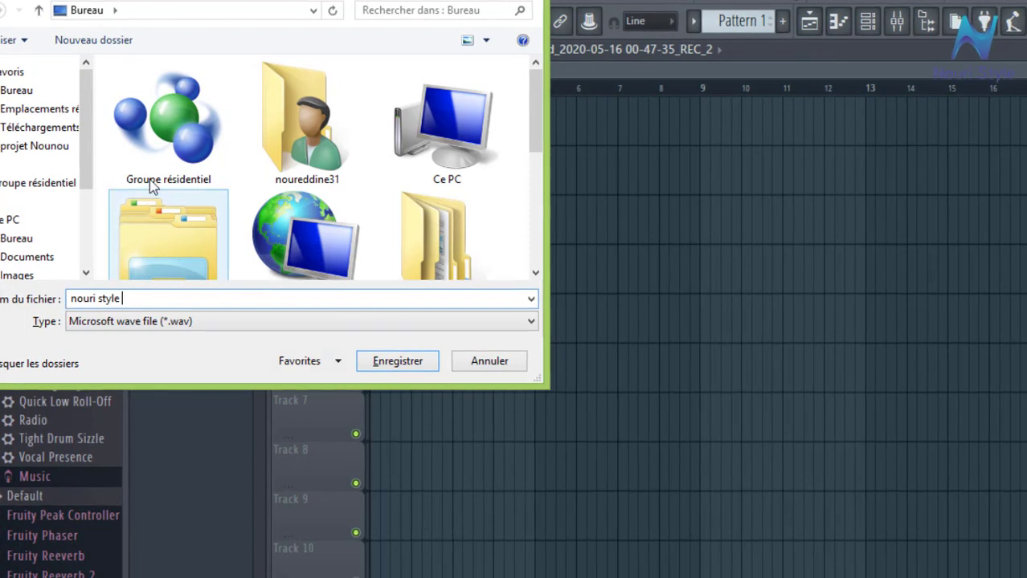
left_click(392, 363)
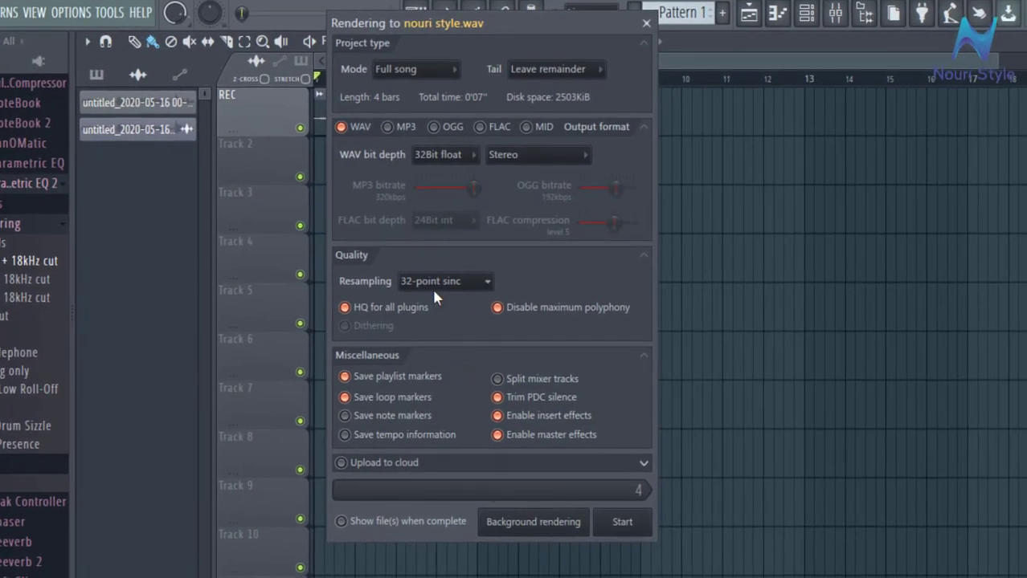
Step: Set the render resampling to 512-point sinc, keep the WAV bit depth at 32Bit float, and start rendering
left_click(442, 282)
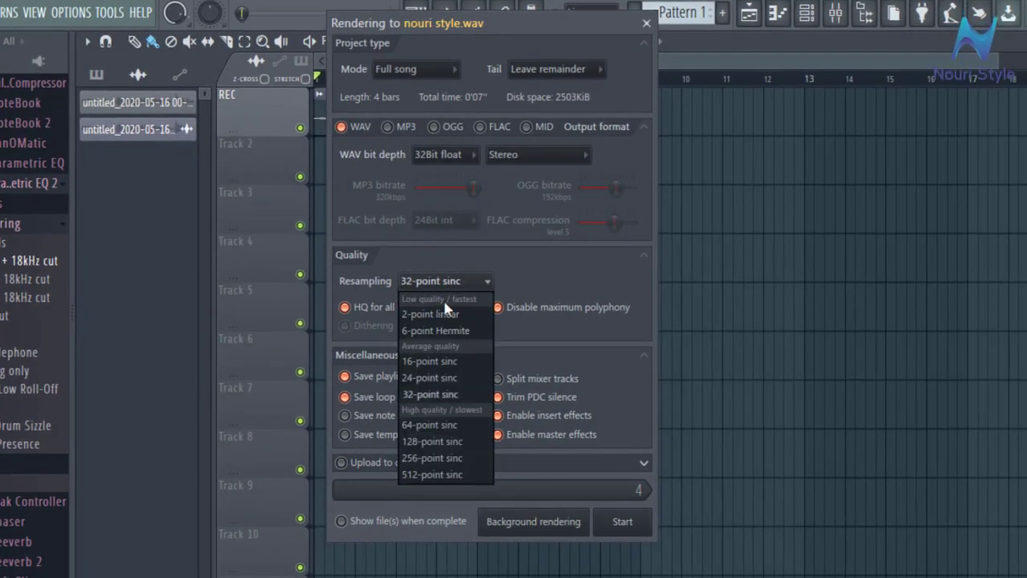
left_click(460, 475)
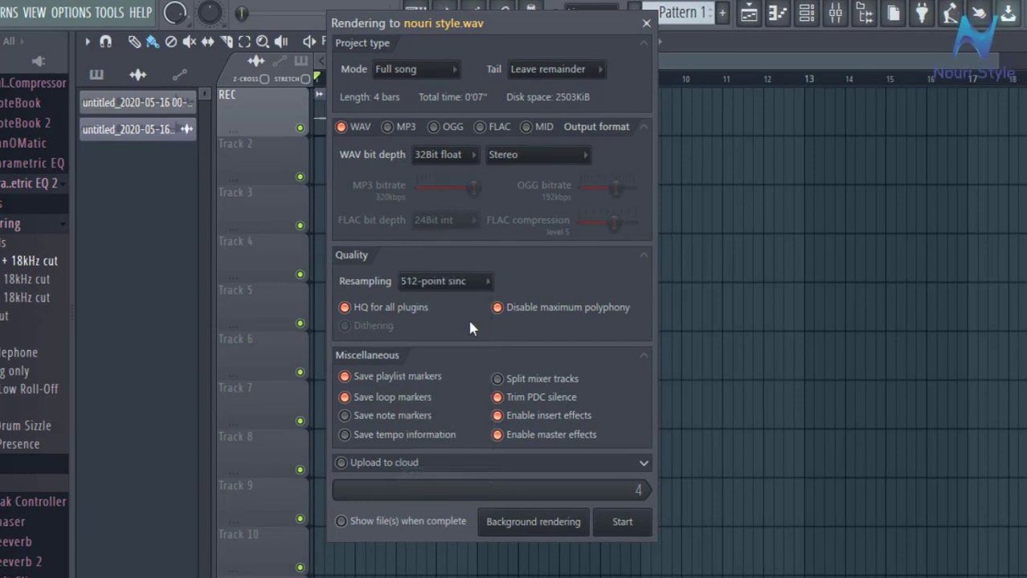
left_click(465, 157)
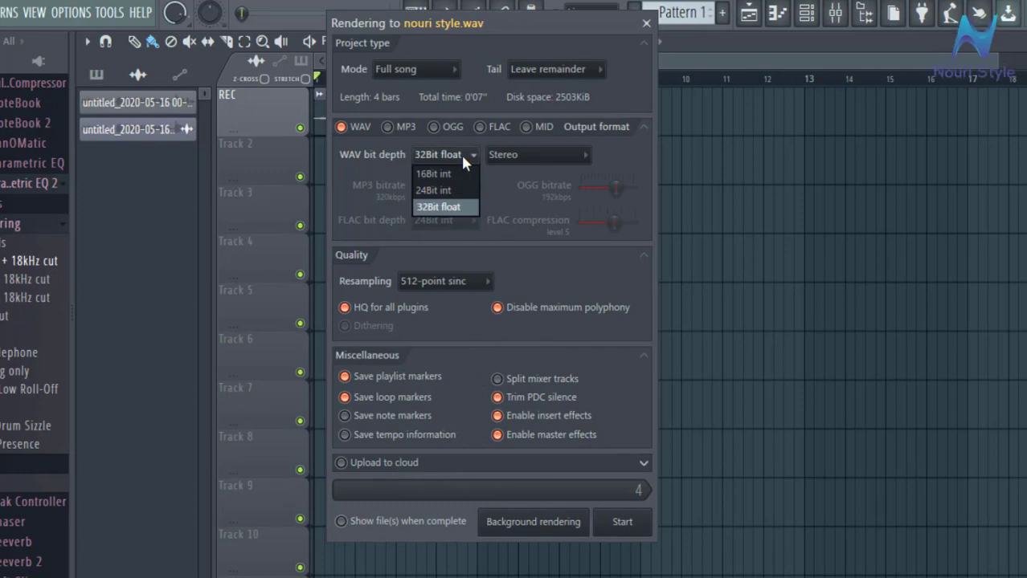
left_click(470, 161)
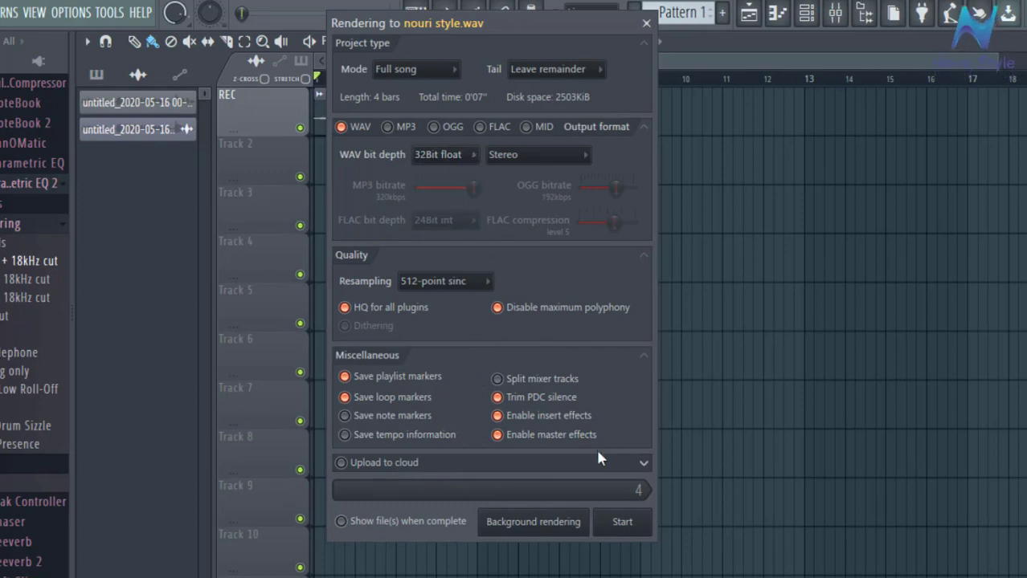
left_click(620, 524)
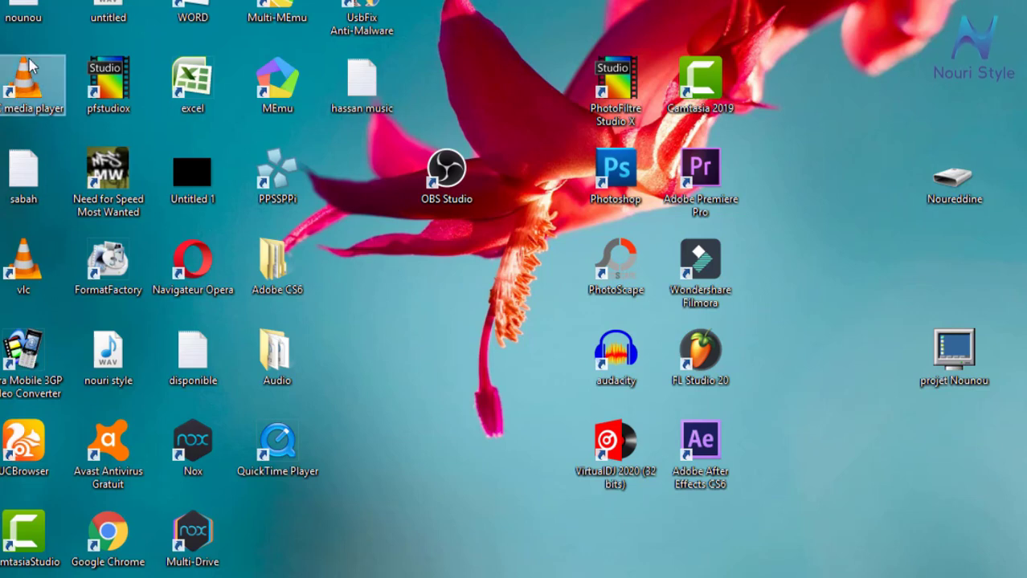
Step: On the desktop, move the exported nouri style WAV file below the OBS Studio shortcut and play it
mouse_move(83, 4)
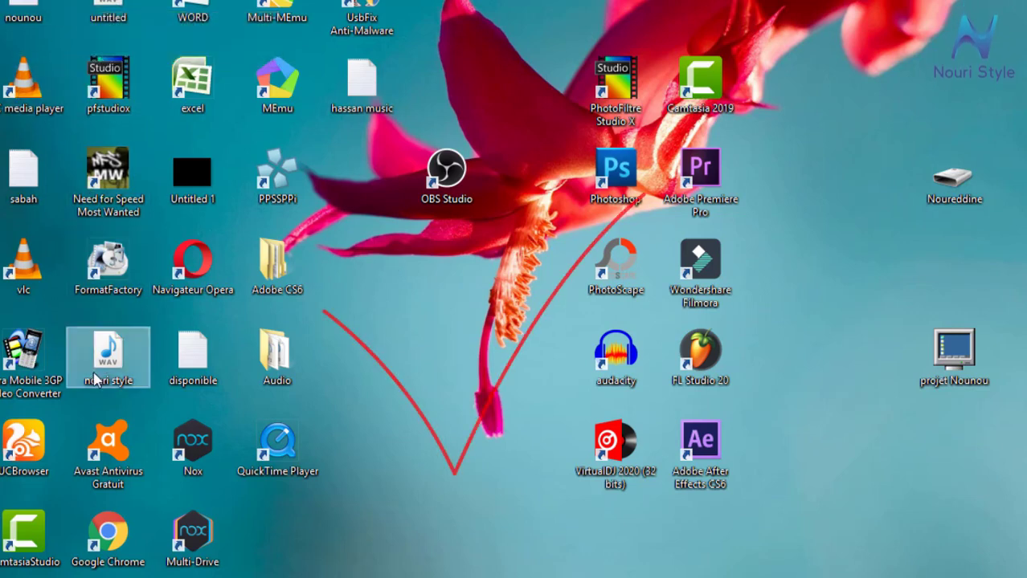
left_click_drag(92, 372, 451, 300)
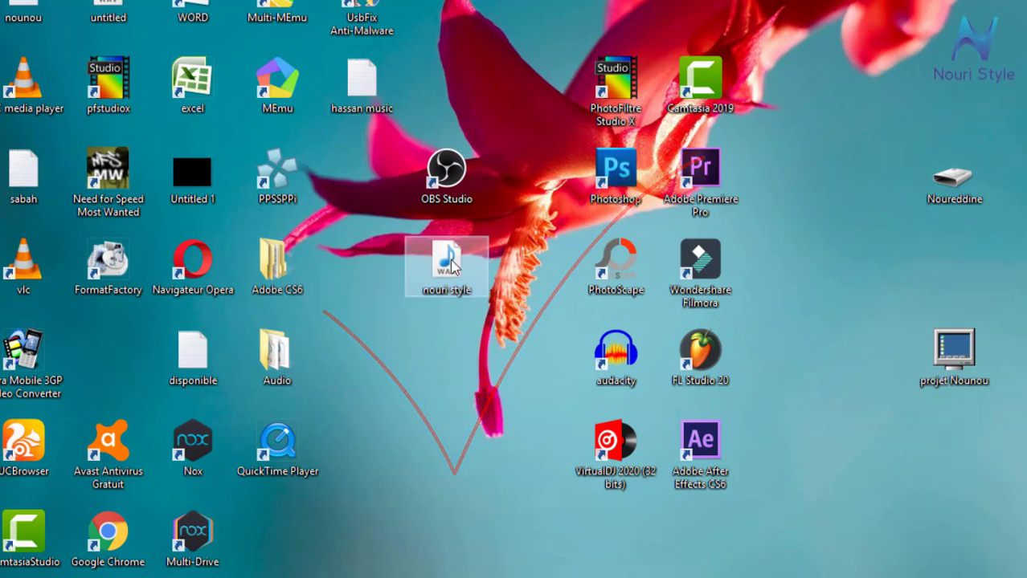
mouse_move(450, 265)
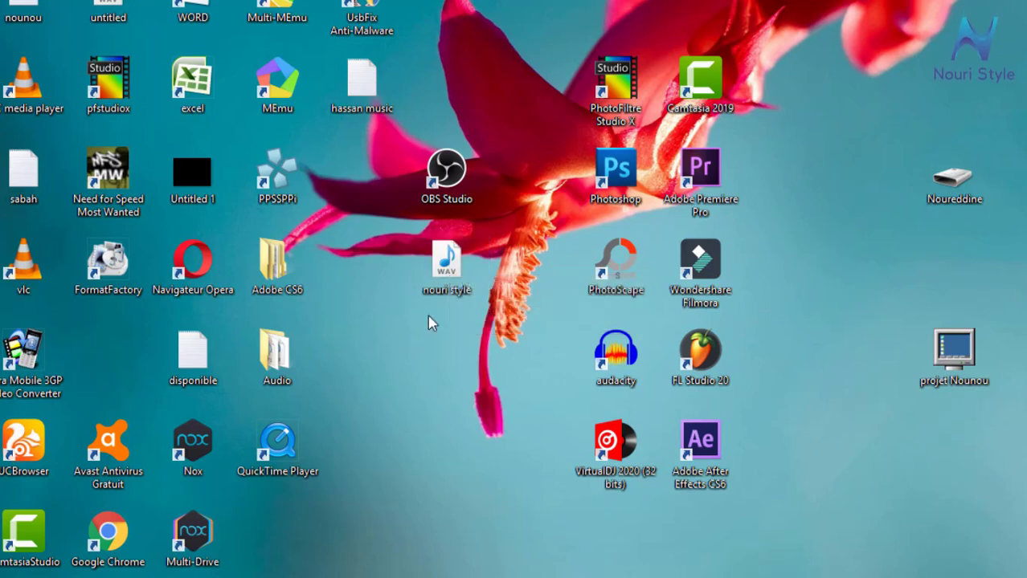
double_click(451, 263)
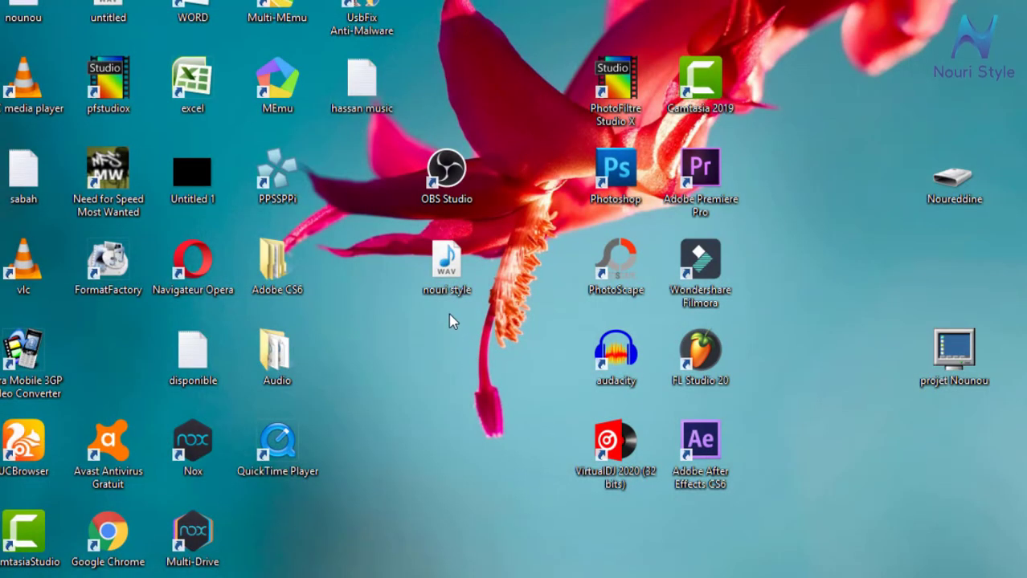
Step: Move the untitled WAV file beside the Audio folder and play it at a higher volume, skipping to about 0:51 and 0:41
left_click_drag(101, 12, 380, 418)
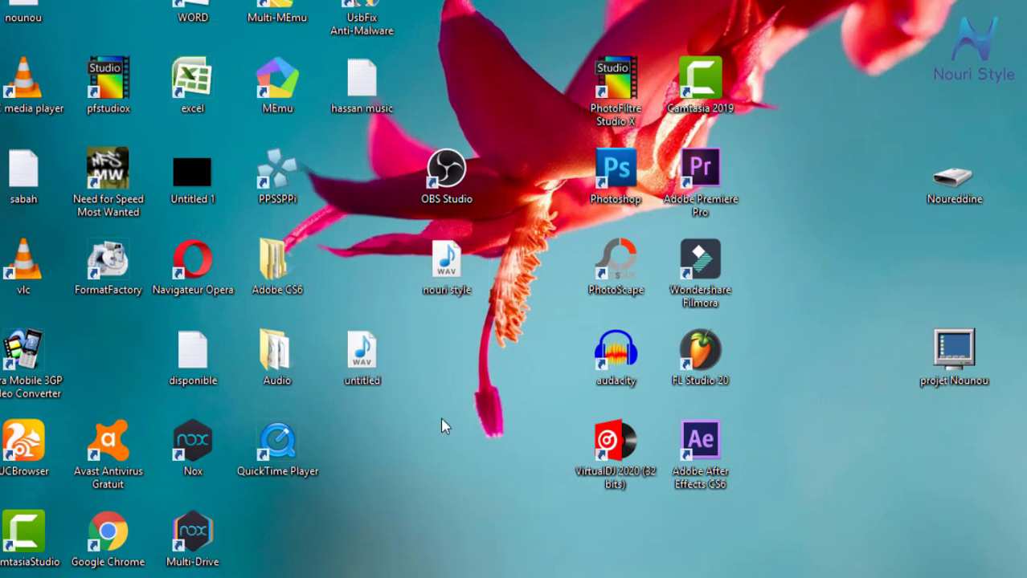
double_click(372, 372)
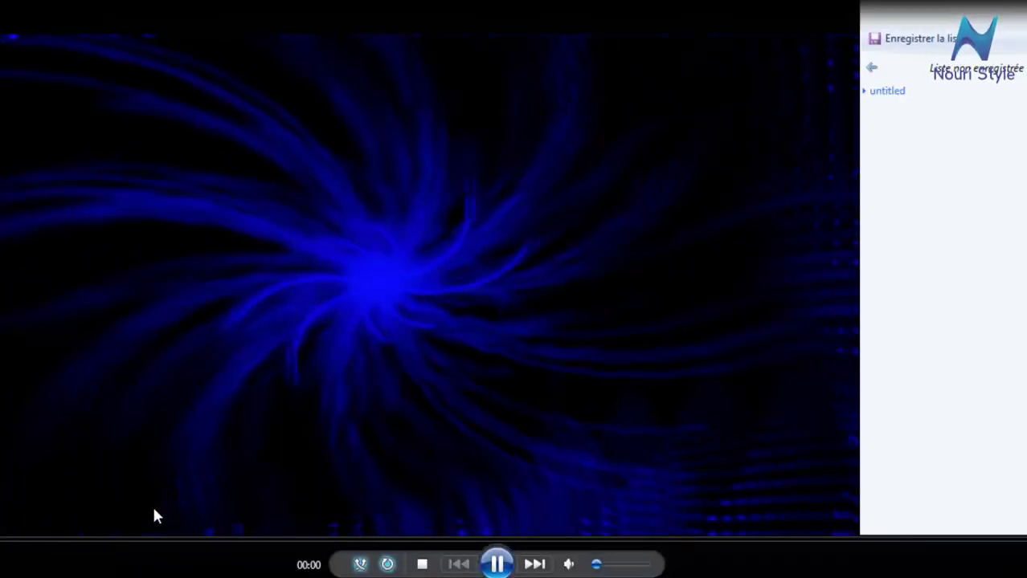
left_click(634, 564)
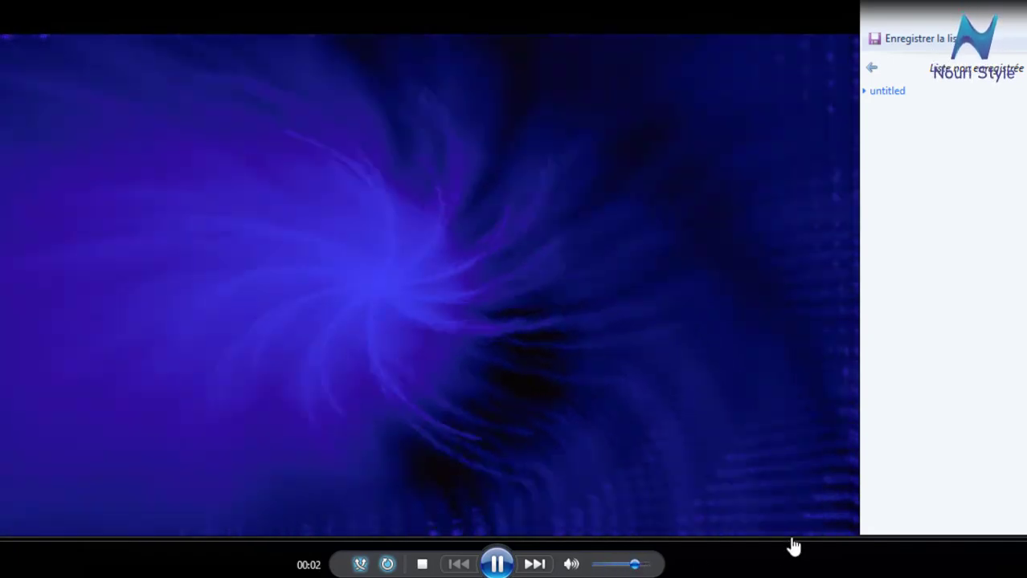
left_click(800, 541)
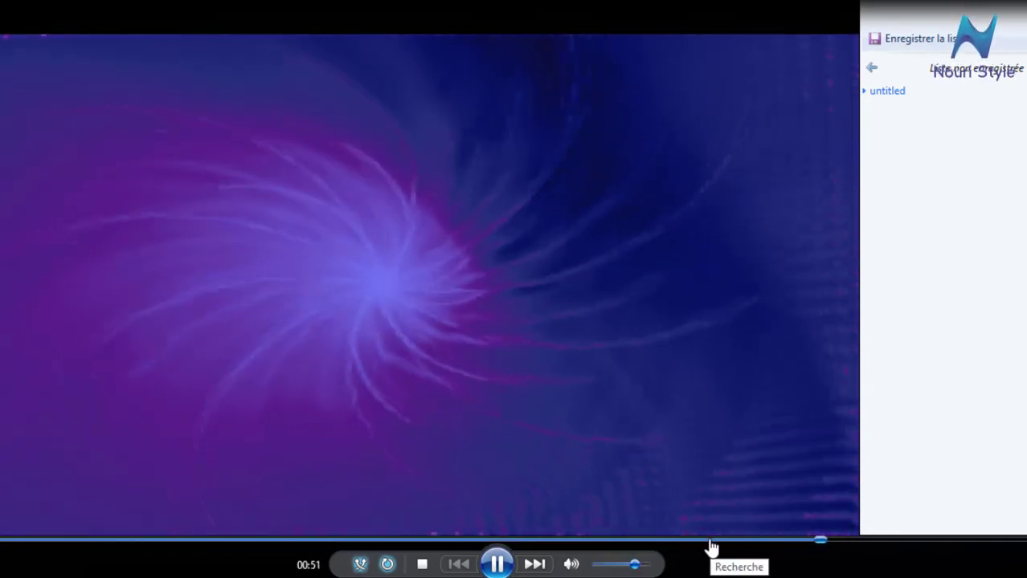
left_click(629, 541)
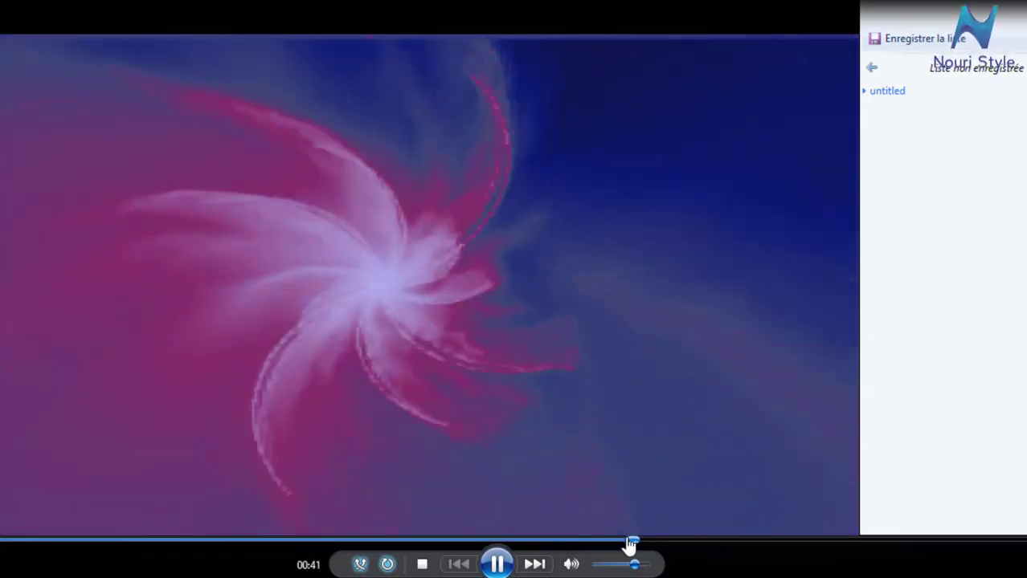